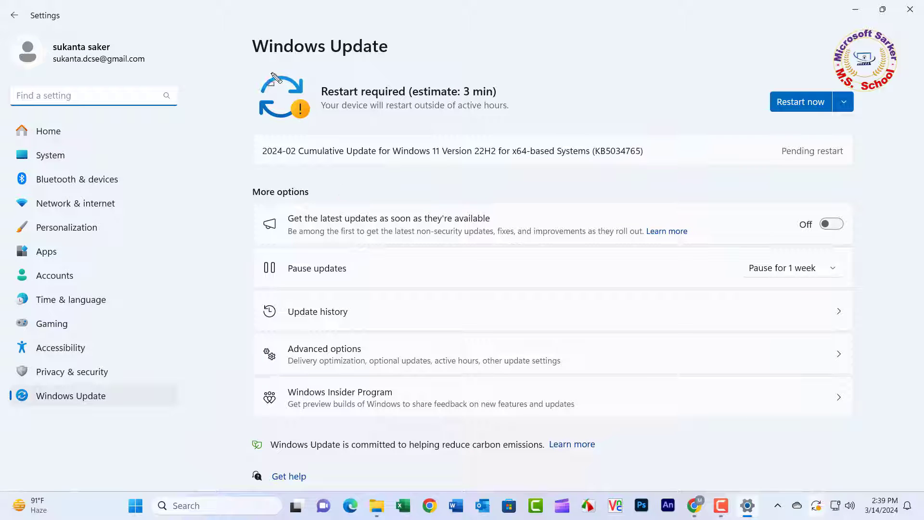
# Review the pending KB5034765 restart on Windows Update, then close Settings
pyautogui.moveTo(298, 95)
pyautogui.mouseDown()
pyautogui.moveTo(566, 118)
pyautogui.moveTo(894, 125)
pyautogui.moveTo(876, 123)
pyautogui.mouseUp()
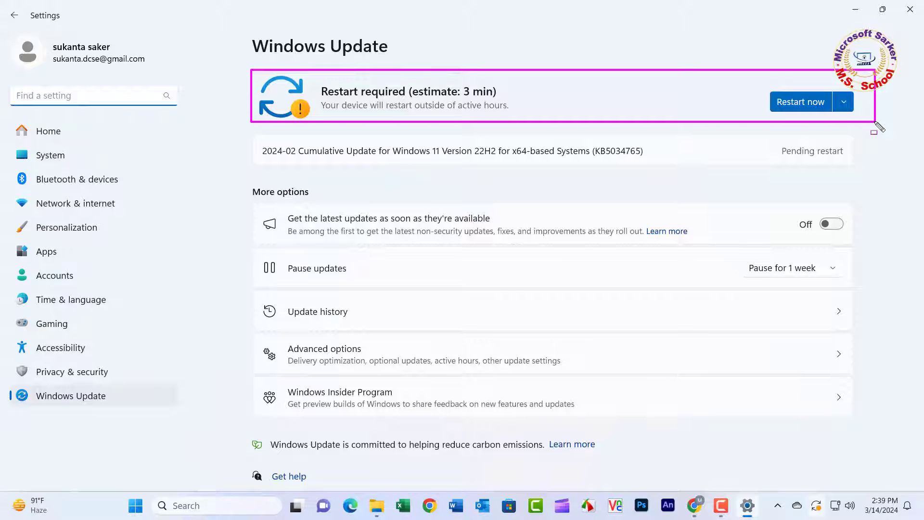
pyautogui.press('Escape')
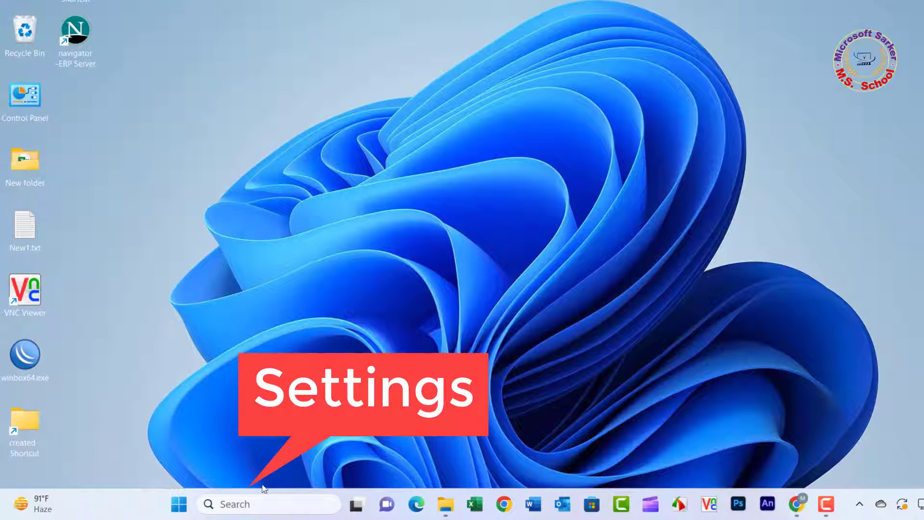
# Search for 'settings' from the taskbar and launch the Settings app
pyautogui.click(249, 504)
pyautogui.write('settings')
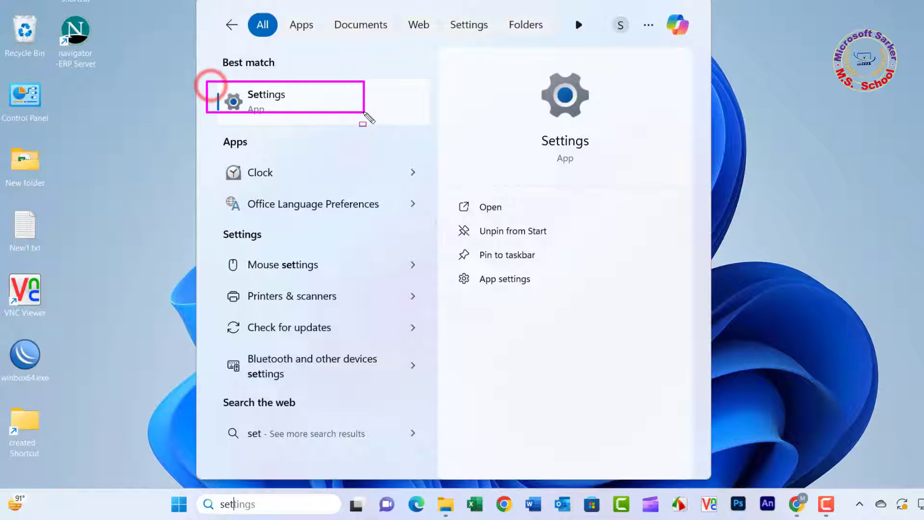
pyautogui.click(258, 95)
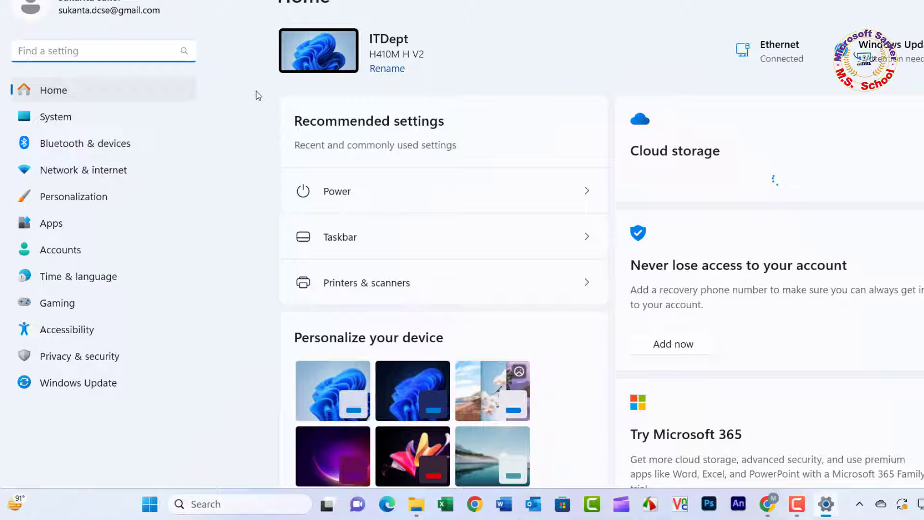
# Go to the Windows Update page and open its Advanced options
pyautogui.moveTo(5, 373); pyautogui.dragTo(159, 402)
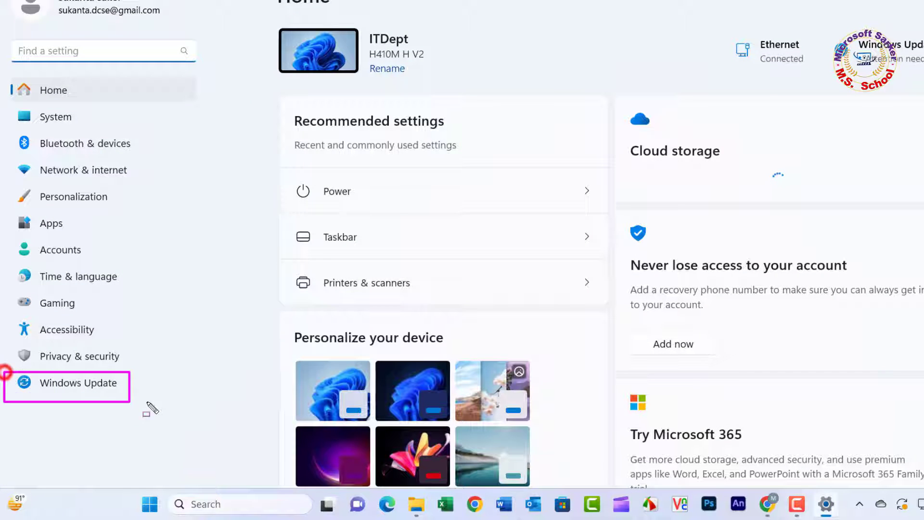
pyautogui.click(94, 385)
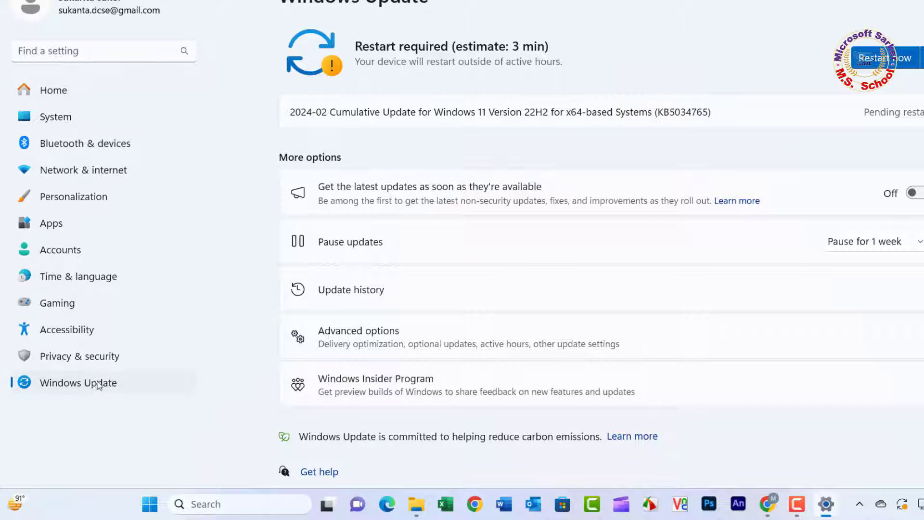
pyautogui.moveTo(275, 319)
pyautogui.mouseDown()
pyautogui.moveTo(429, 347)
pyautogui.moveTo(780, 368)
pyautogui.moveTo(922, 359)
pyautogui.mouseUp()
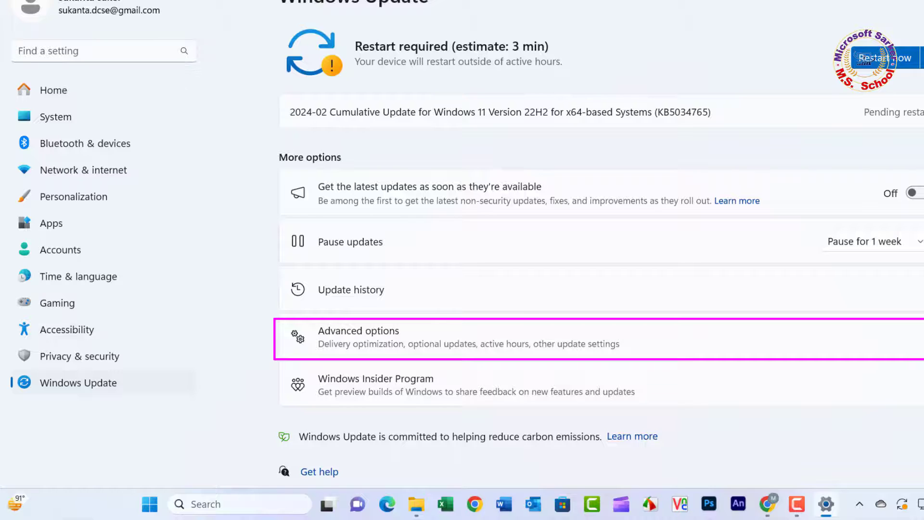
pyautogui.click(337, 338)
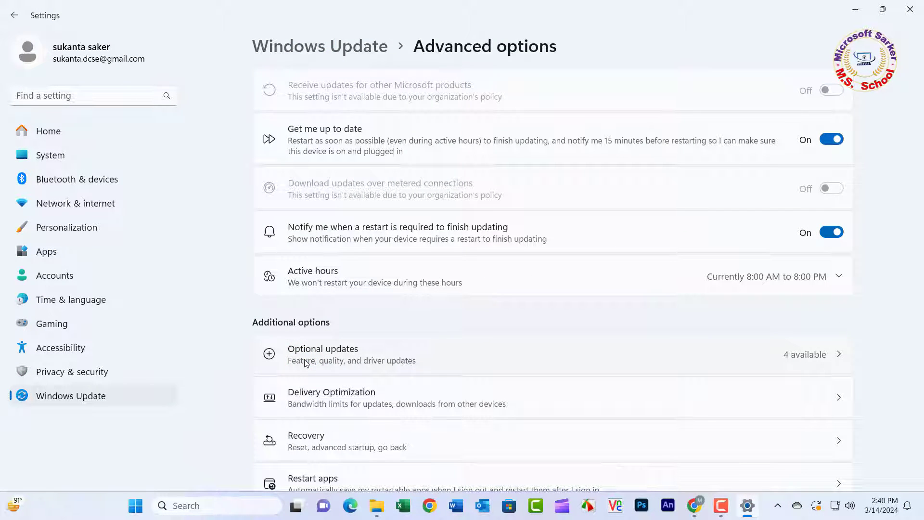
# Switch off the restart-required notification toggle and the 'Get me up to date' toggle
pyautogui.moveTo(253, 215); pyautogui.dragTo(857, 247)
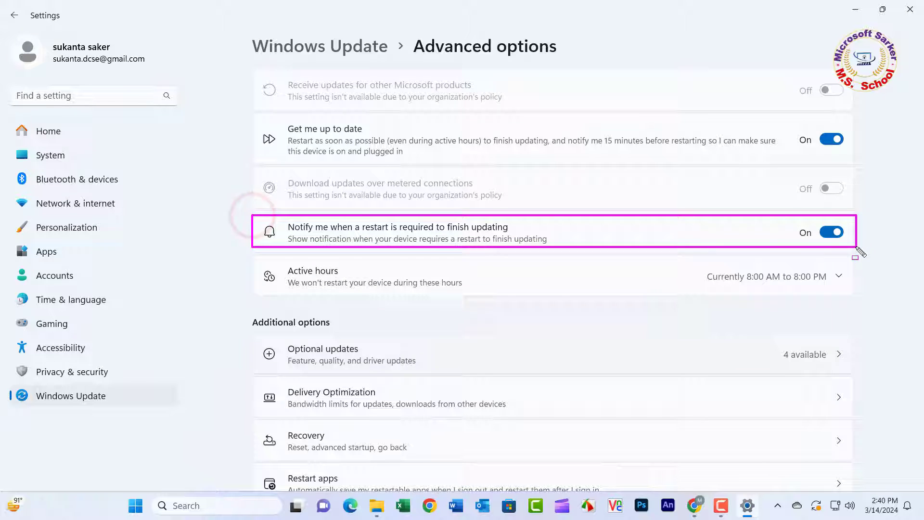
pyautogui.press('Escape')
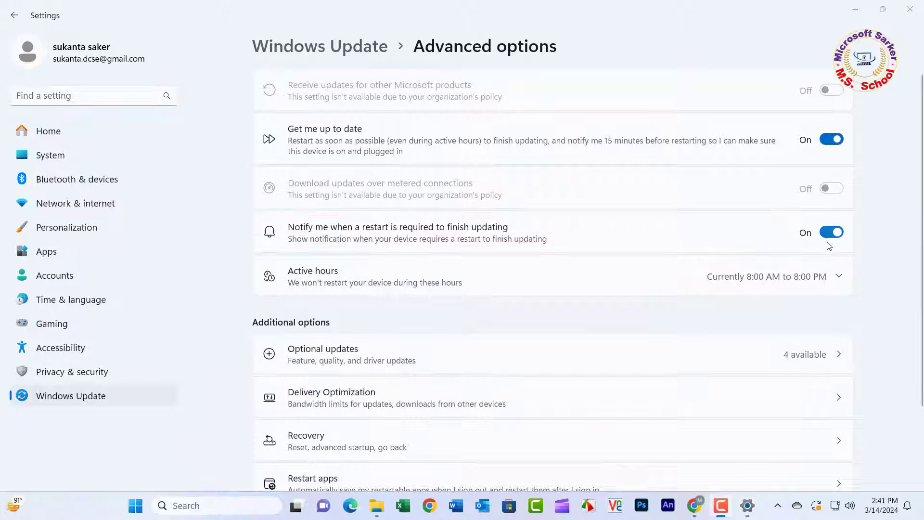
pyautogui.click(828, 236)
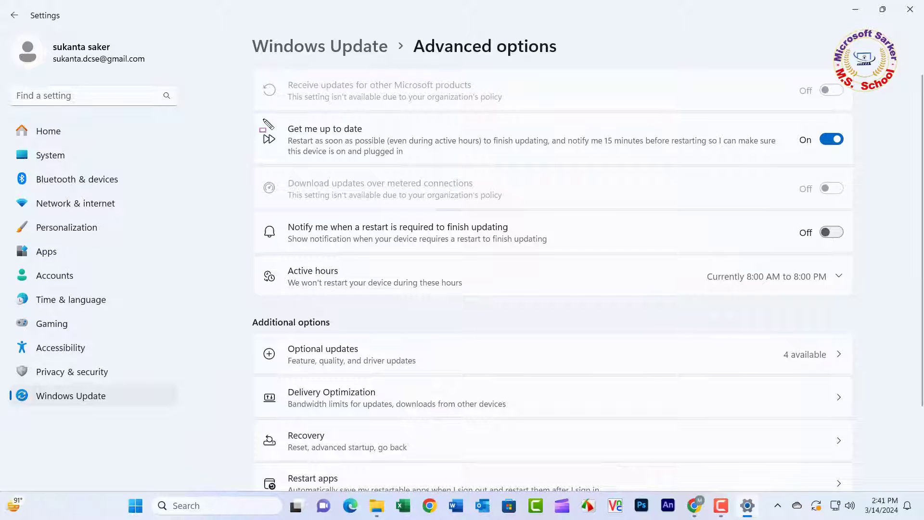
pyautogui.moveTo(246, 116)
pyautogui.mouseDown()
pyautogui.moveTo(710, 180)
pyautogui.moveTo(850, 185)
pyautogui.mouseUp()
pyautogui.press('Escape')
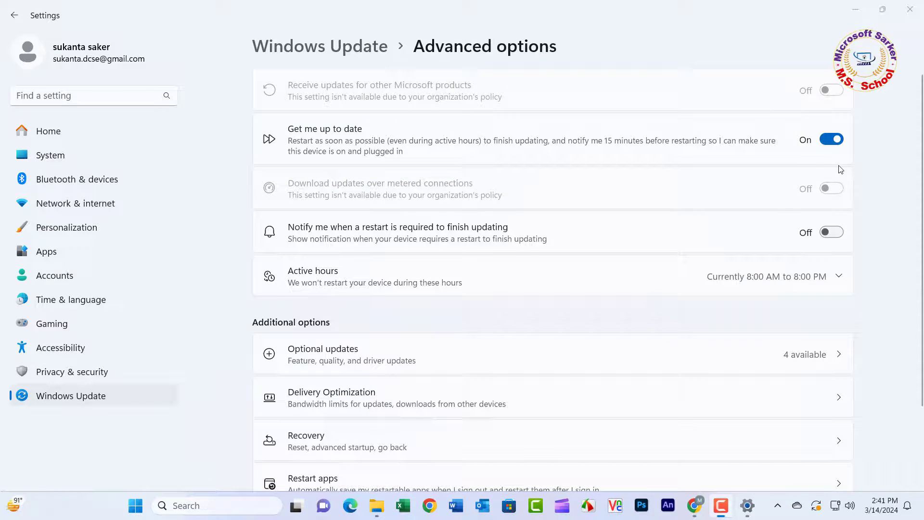
pyautogui.click(827, 142)
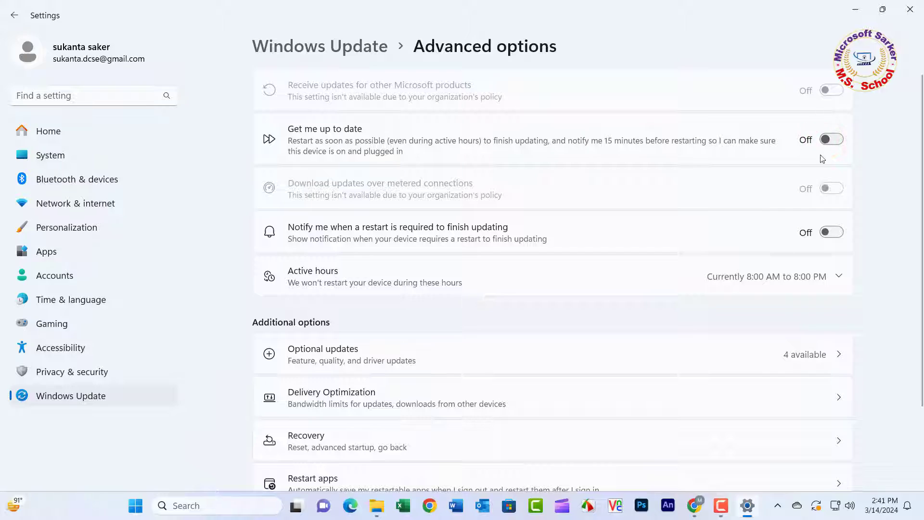
# Close Settings and launch gpedit.msc from the Run dialog
pyautogui.click(911, 12)
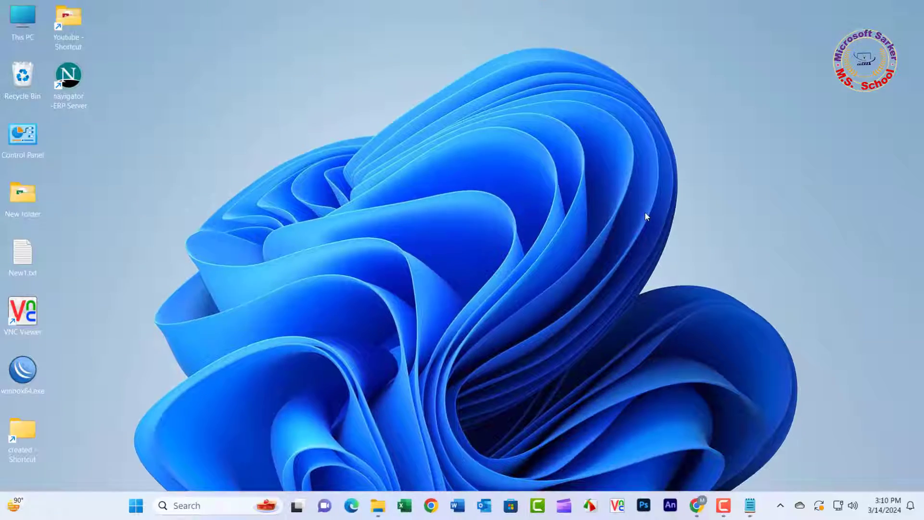
pyautogui.press('super+r')
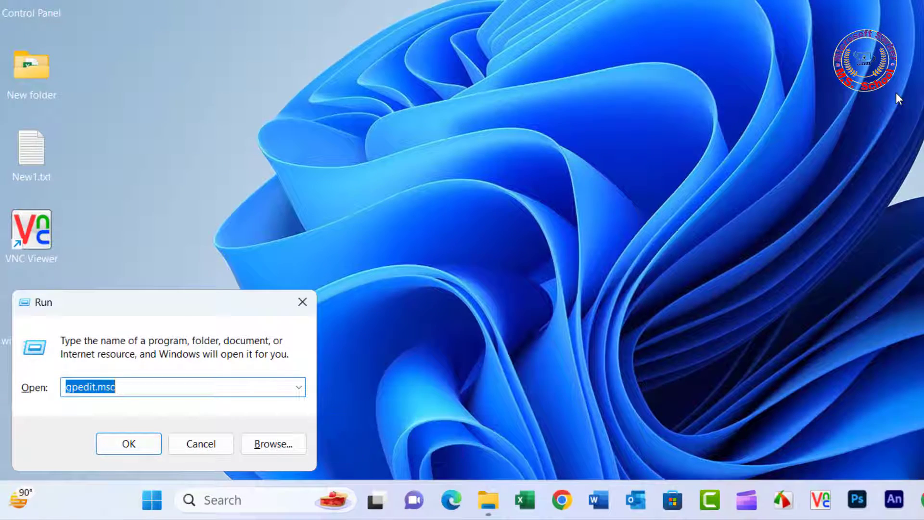
pyautogui.write('gp')
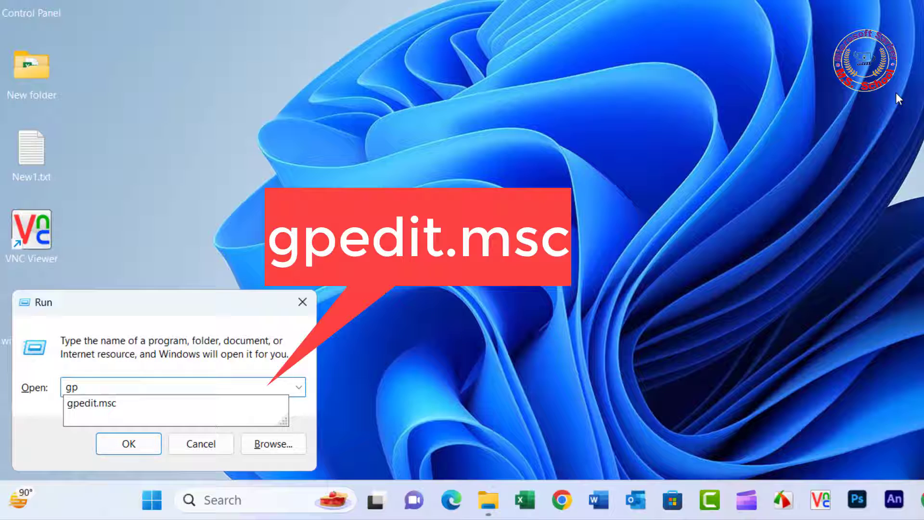
pyautogui.click(110, 403)
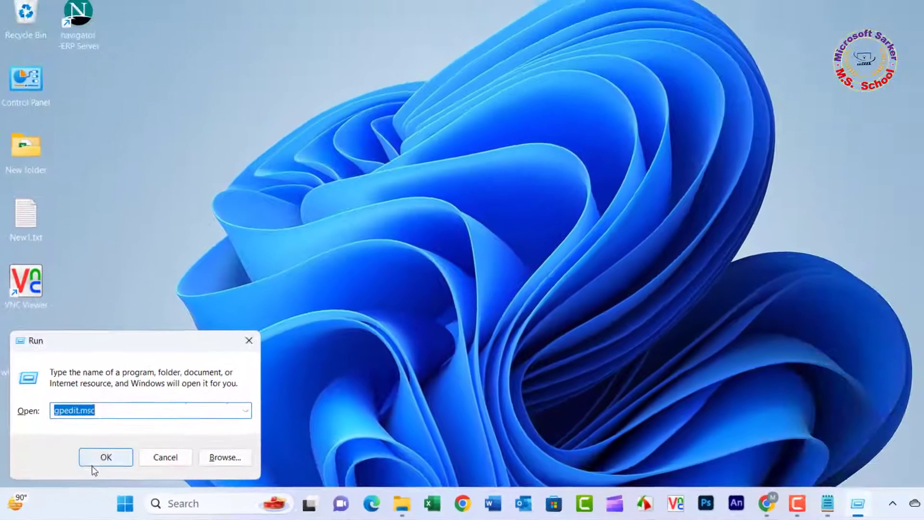
# Center the Group Policy Editor, widen its tree pane, and expand Administrative Templates
pyautogui.click(94, 464)
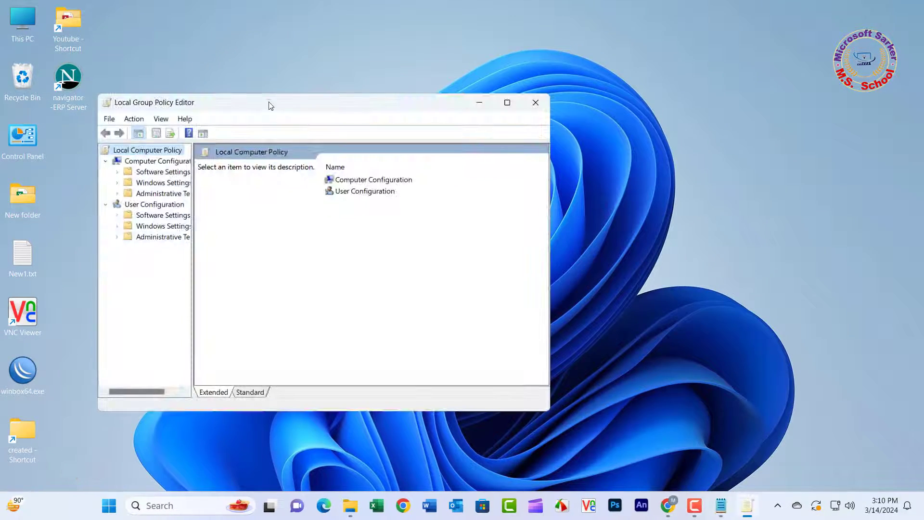
pyautogui.moveTo(272, 104); pyautogui.dragTo(456, 98)
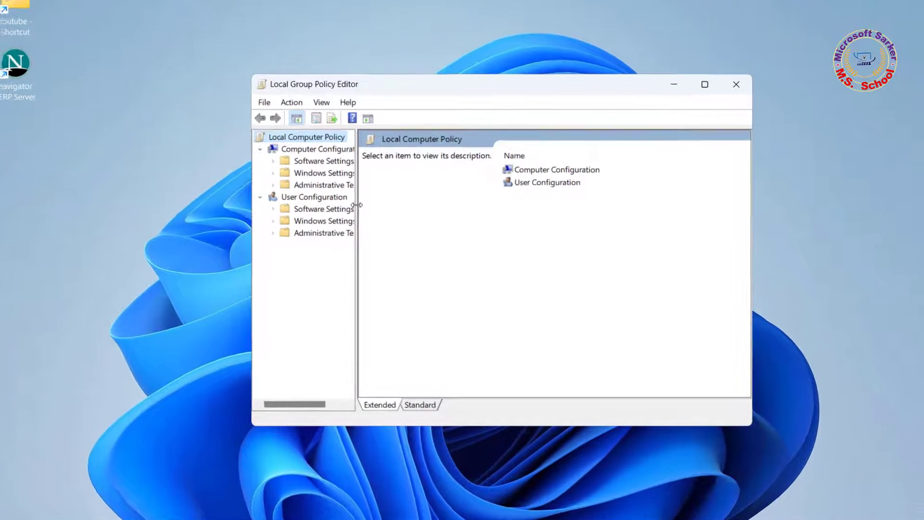
pyautogui.moveTo(356, 206); pyautogui.dragTo(427, 208)
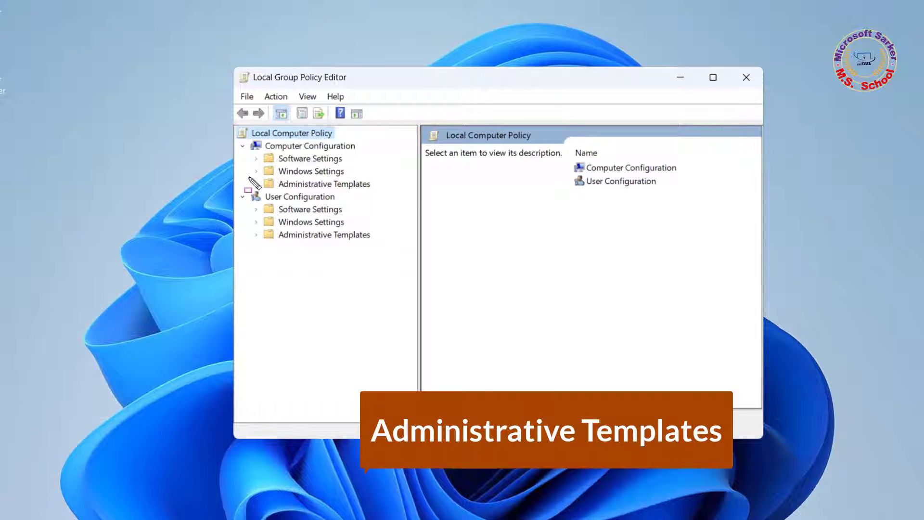
pyautogui.moveTo(248, 178); pyautogui.dragTo(389, 192)
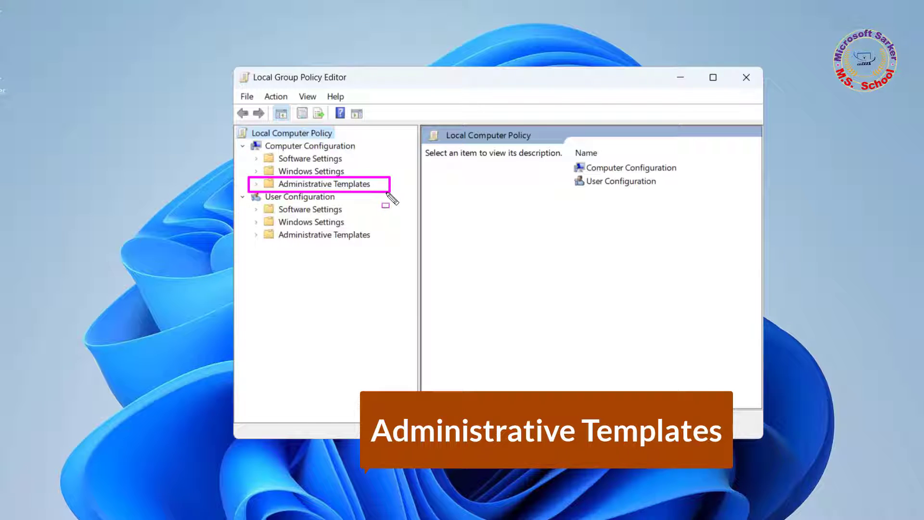
pyautogui.click(256, 184)
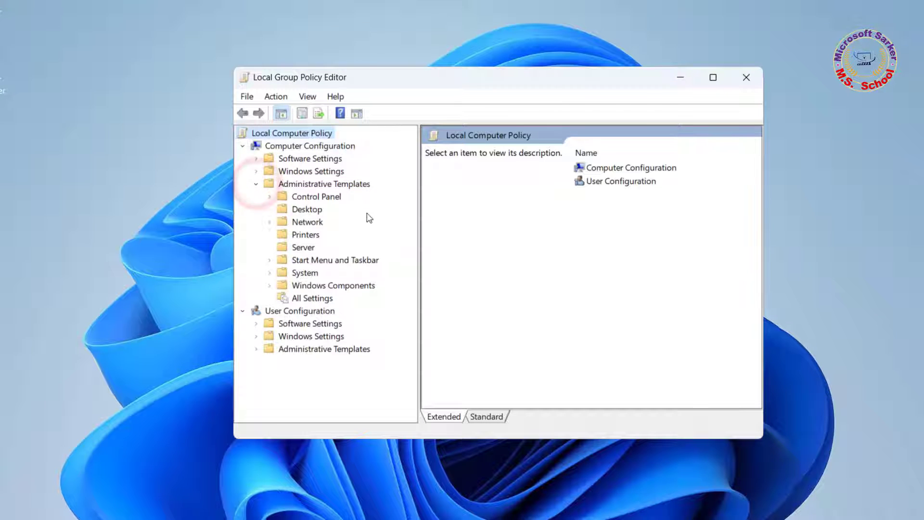
# Expand Windows Components and then its Windows Update policy folder
pyautogui.moveTo(256, 275)
pyautogui.mouseDown()
pyautogui.moveTo(319, 293)
pyautogui.moveTo(382, 294)
pyautogui.mouseUp()
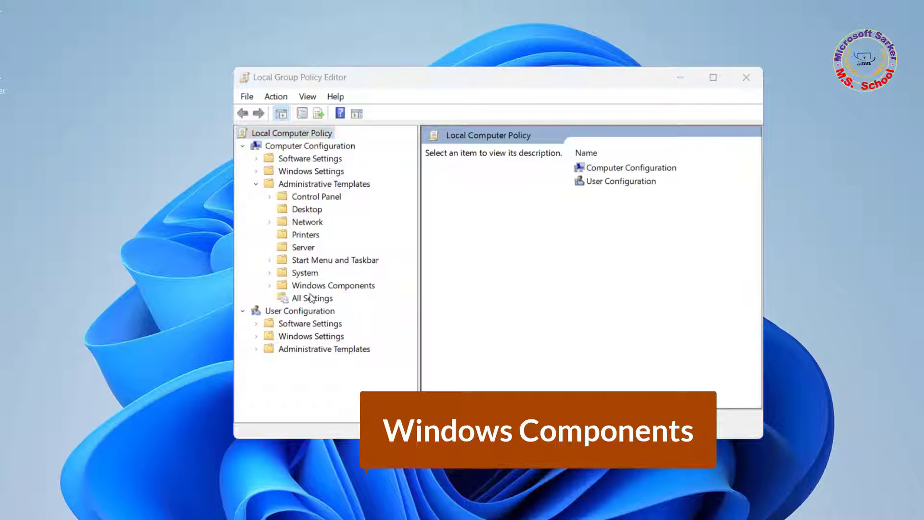
pyautogui.click(269, 285)
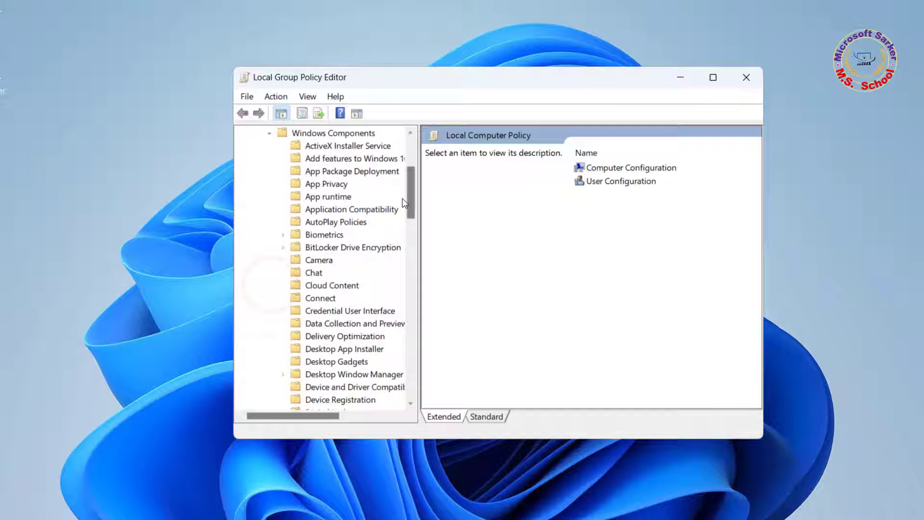
pyautogui.moveTo(408, 198); pyautogui.dragTo(423, 372)
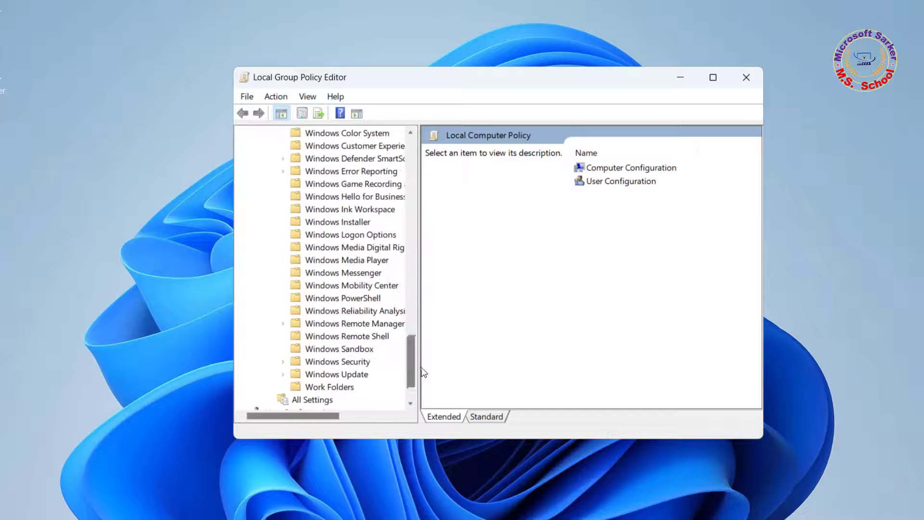
pyautogui.moveTo(289, 414); pyautogui.dragTo(299, 413)
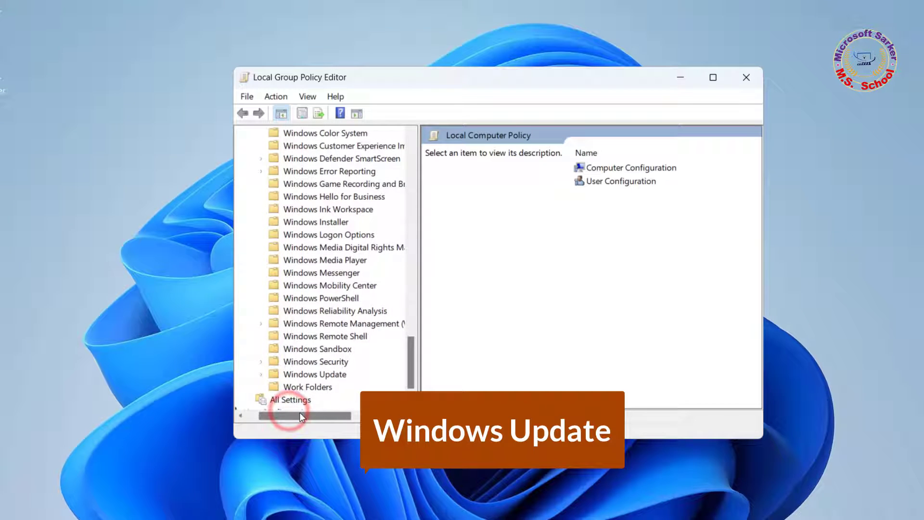
pyautogui.moveTo(261, 364); pyautogui.dragTo(351, 384)
pyautogui.press('Escape')
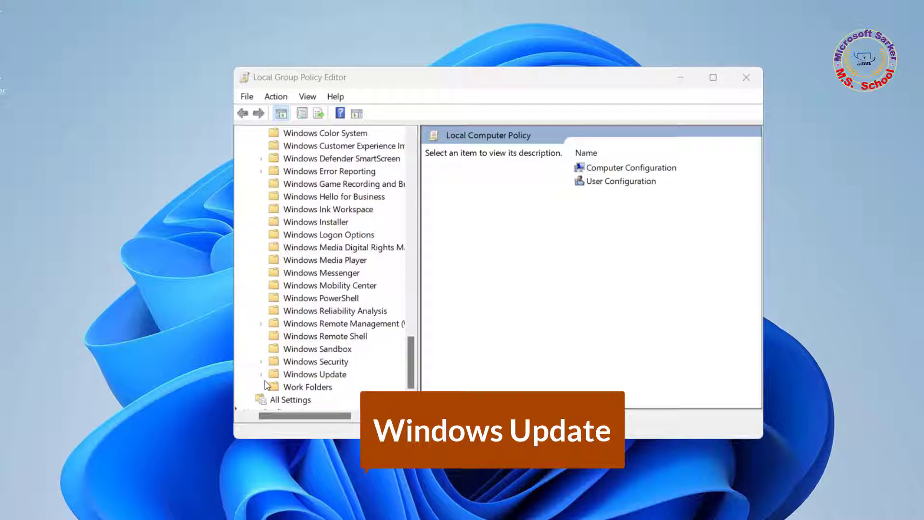
pyautogui.click(262, 374)
pyautogui.moveTo(412, 353); pyautogui.dragTo(413, 367)
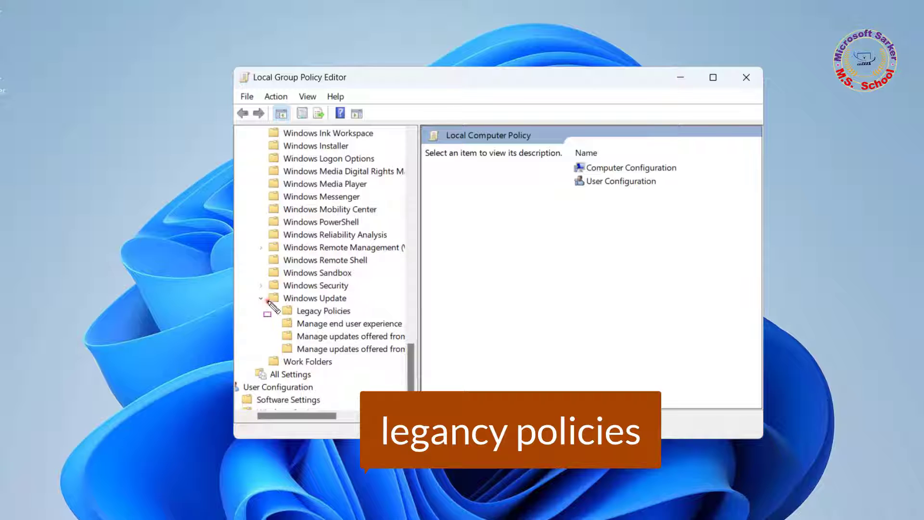
pyautogui.moveTo(271, 316); pyautogui.dragTo(365, 319)
pyautogui.press('Escape')
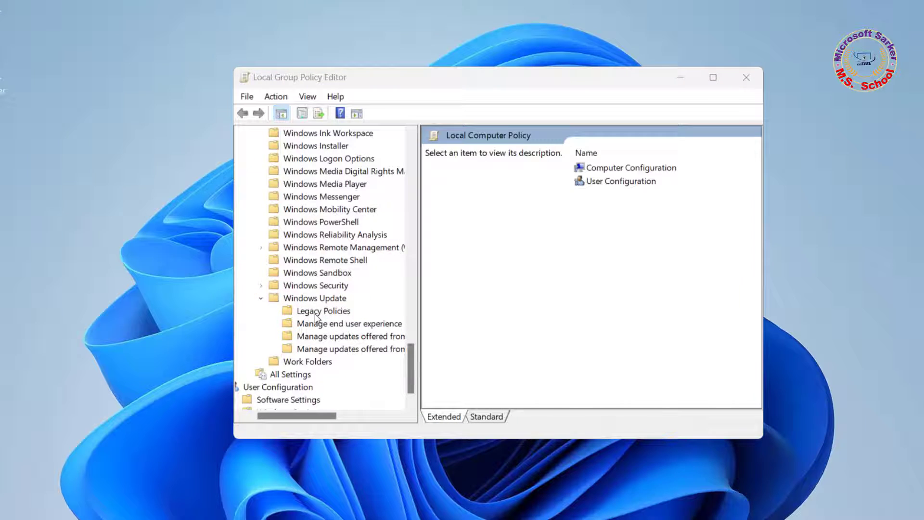
# In Legacy Policies' Standard view, apply 'No auto-restart with logged on users' as Disabled
pyautogui.click(315, 313)
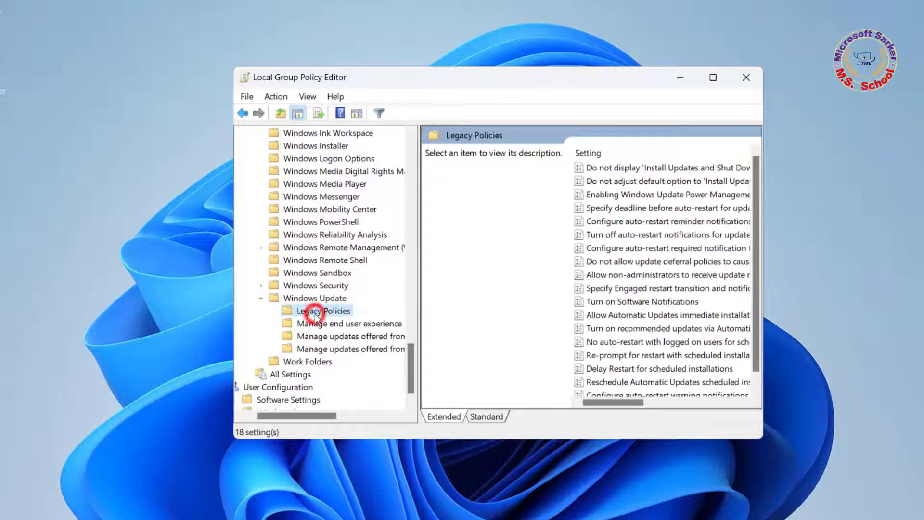
pyautogui.click(486, 417)
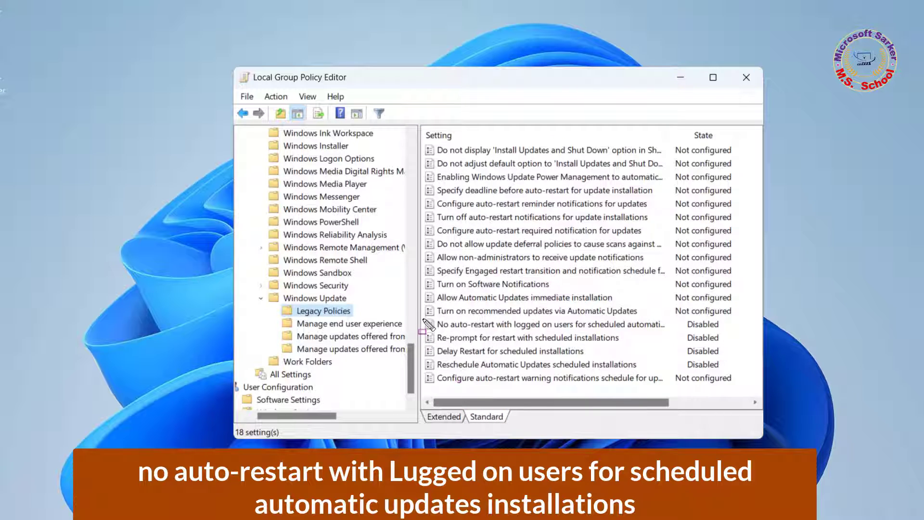
pyautogui.moveTo(424, 315)
pyautogui.mouseDown()
pyautogui.moveTo(618, 349)
pyautogui.moveTo(718, 351)
pyautogui.moveTo(731, 334)
pyautogui.mouseUp()
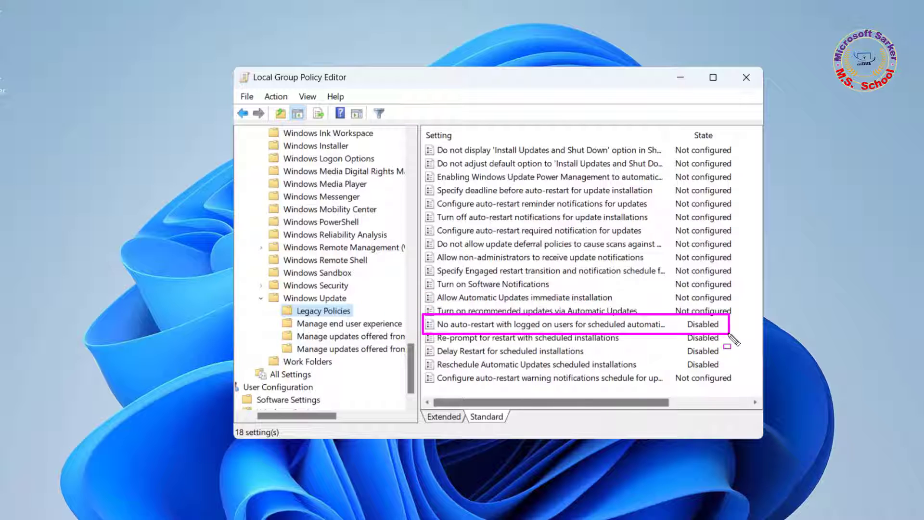
pyautogui.press('Escape')
pyautogui.doubleClick(595, 326)
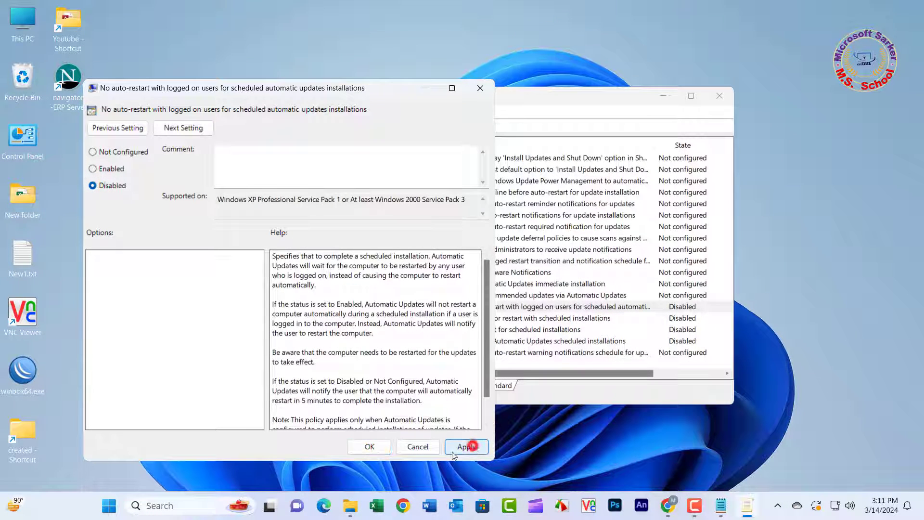
pyautogui.click(369, 446)
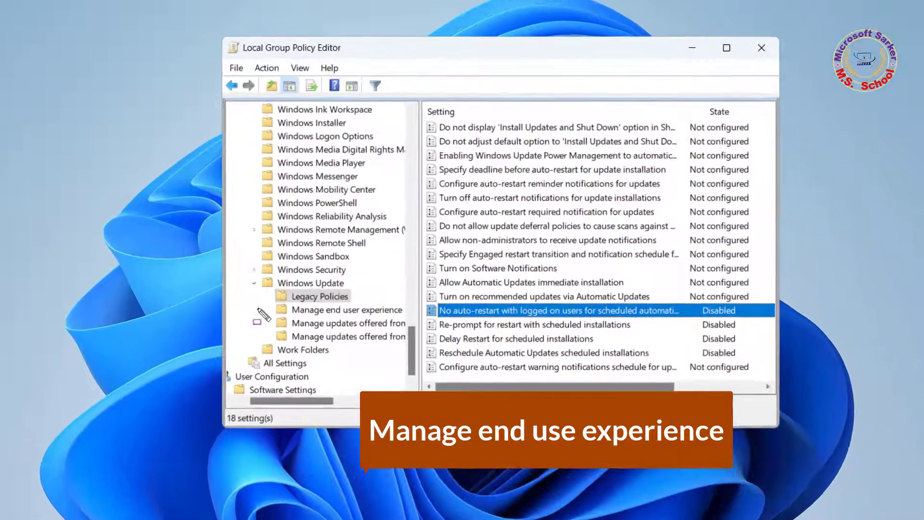
# Select Manage end user experience to list its 11 settings, including Display options for update notifications
pyautogui.moveTo(260, 304); pyautogui.dragTo(408, 317)
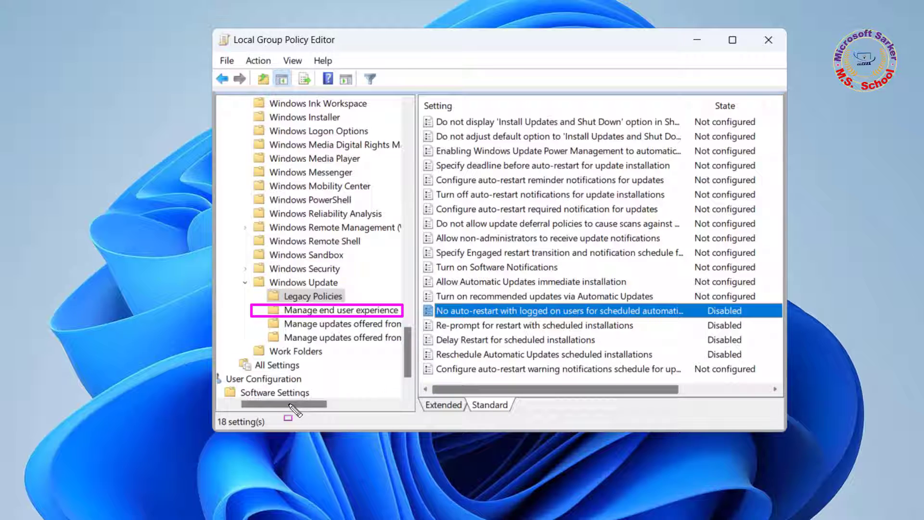
pyautogui.moveTo(299, 403); pyautogui.dragTo(312, 403)
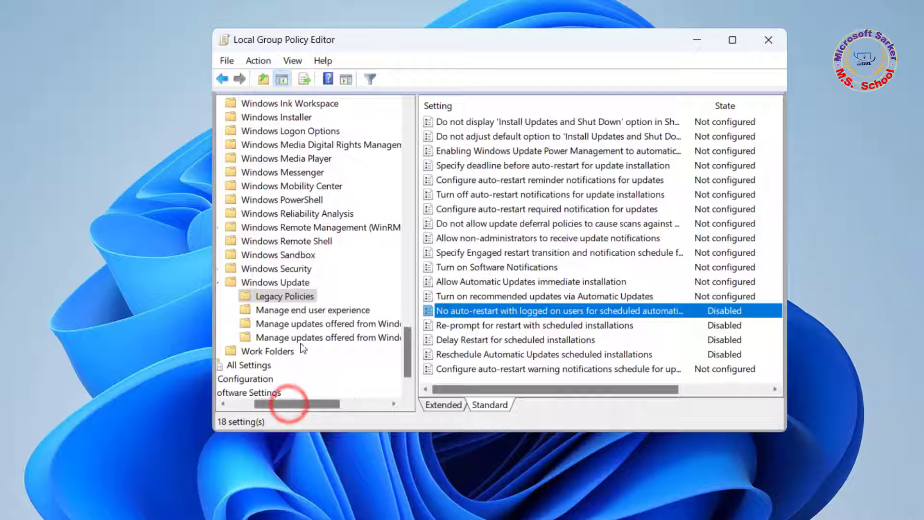
pyautogui.click(296, 312)
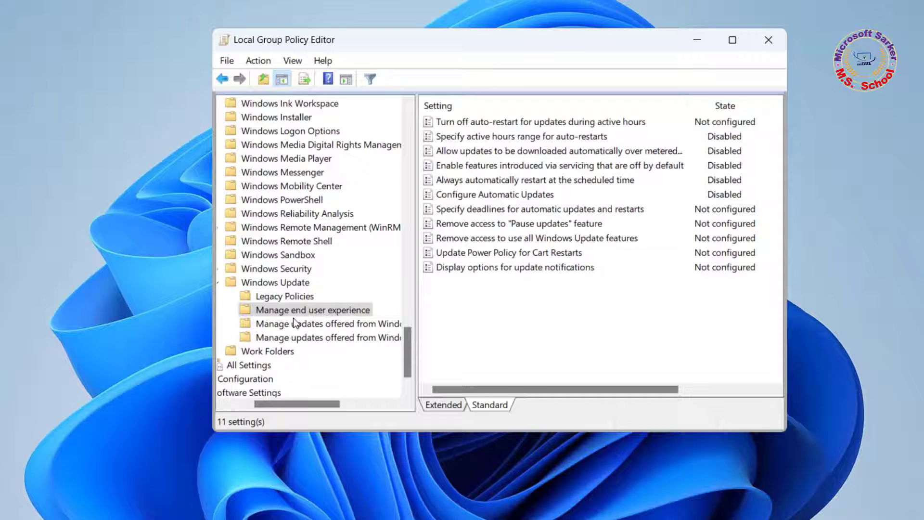
pyautogui.moveTo(422, 260)
pyautogui.mouseDown()
pyautogui.moveTo(510, 275)
pyautogui.moveTo(766, 278)
pyautogui.mouseUp()
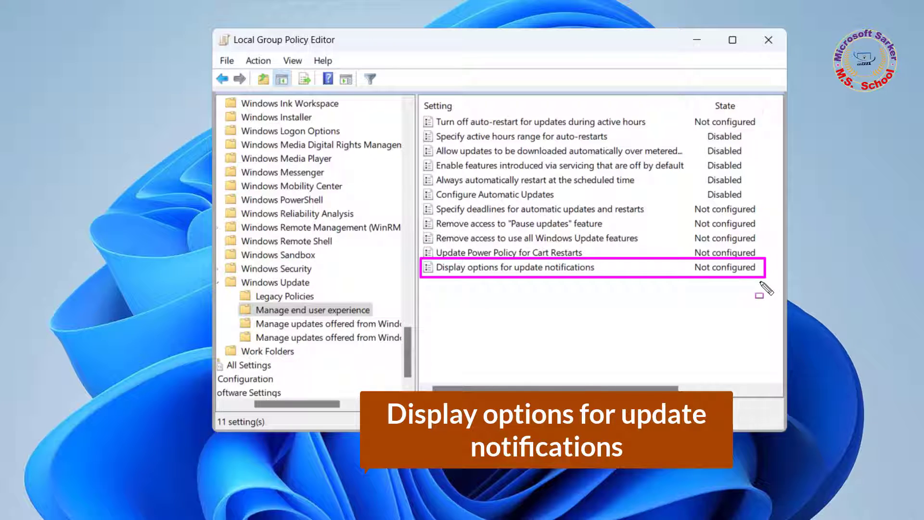
pyautogui.press('Escape')
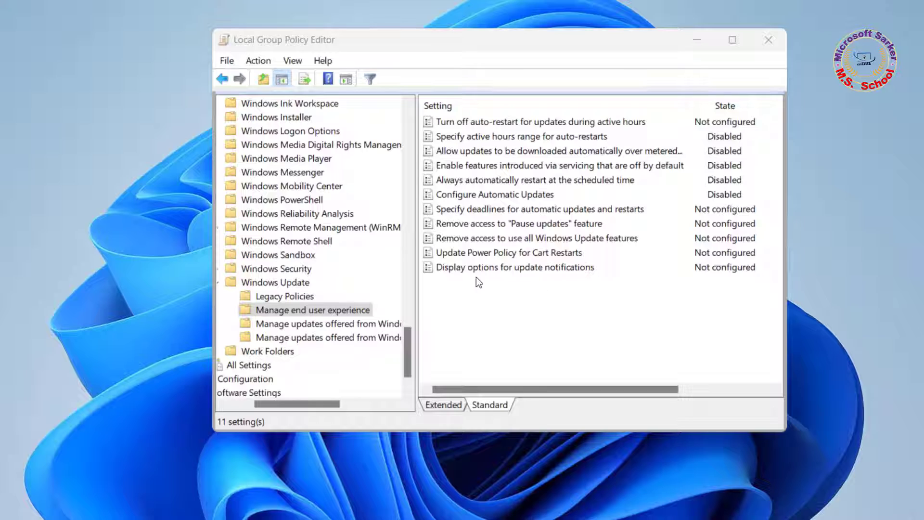
# Set 'Display options for update notifications' to Disabled, apply it, and close the editor
pyautogui.doubleClick(476, 268)
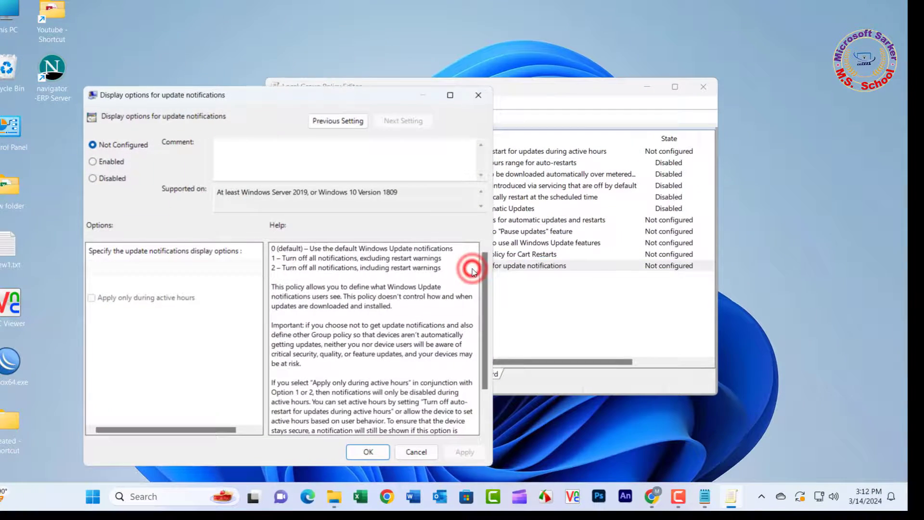
pyautogui.click(91, 177)
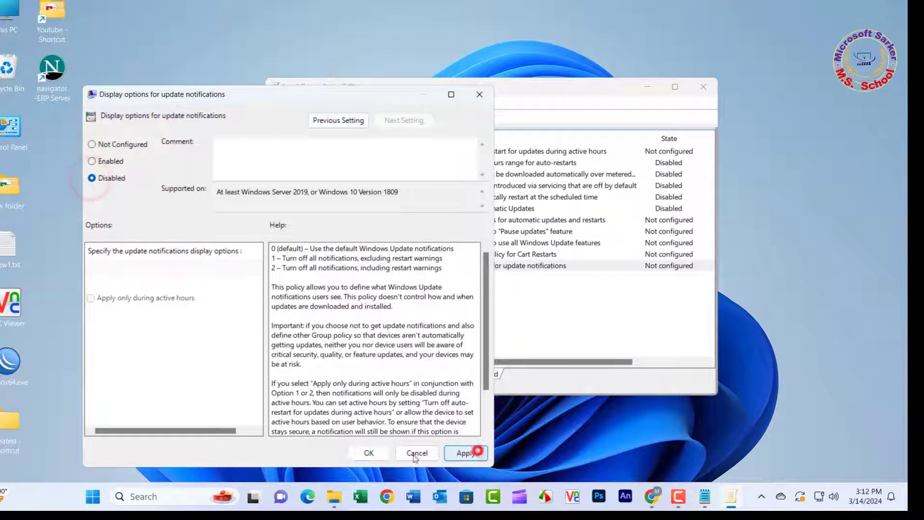
pyautogui.click(366, 452)
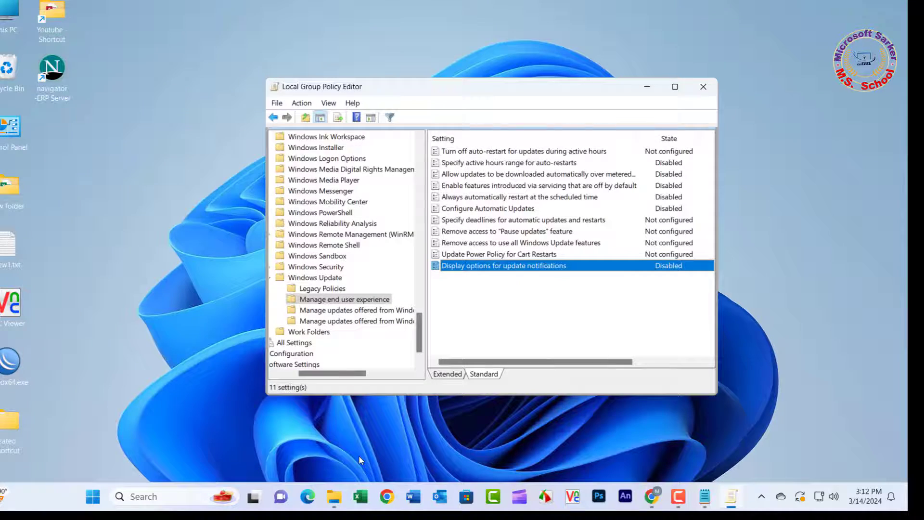
pyautogui.click(703, 87)
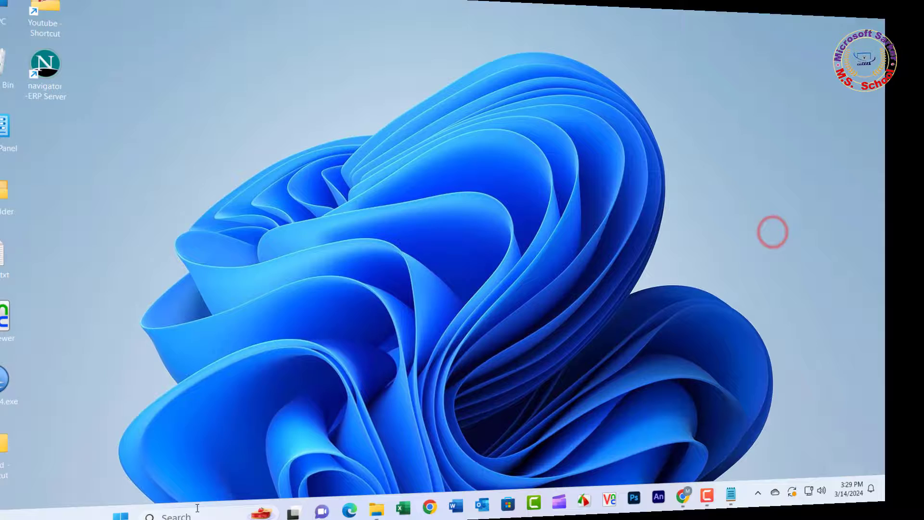
# Search the Start menu for Registry Editor and launch the best match
pyautogui.click(198, 507)
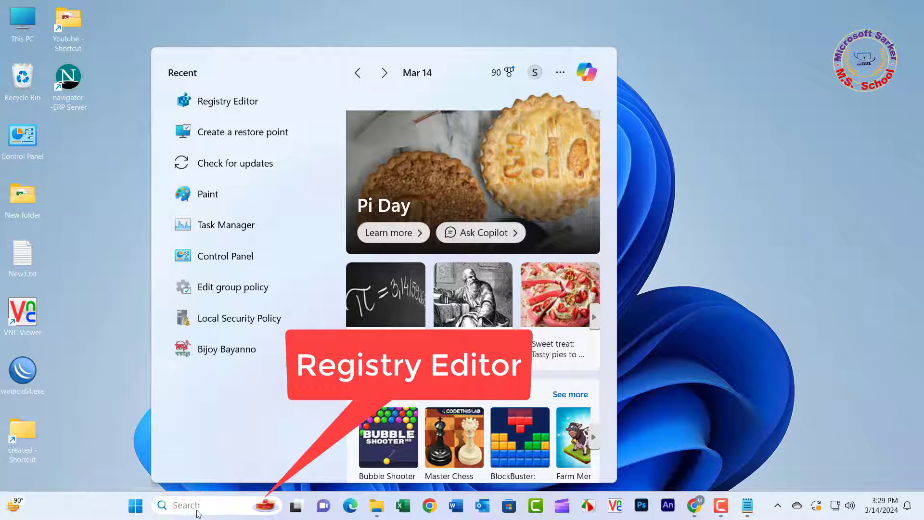
pyautogui.write('res')
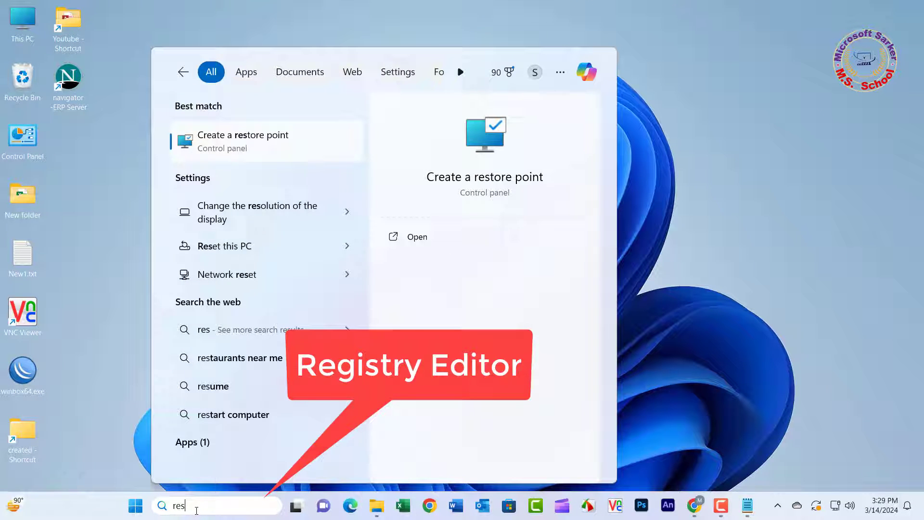
pyautogui.press('BackSpace')
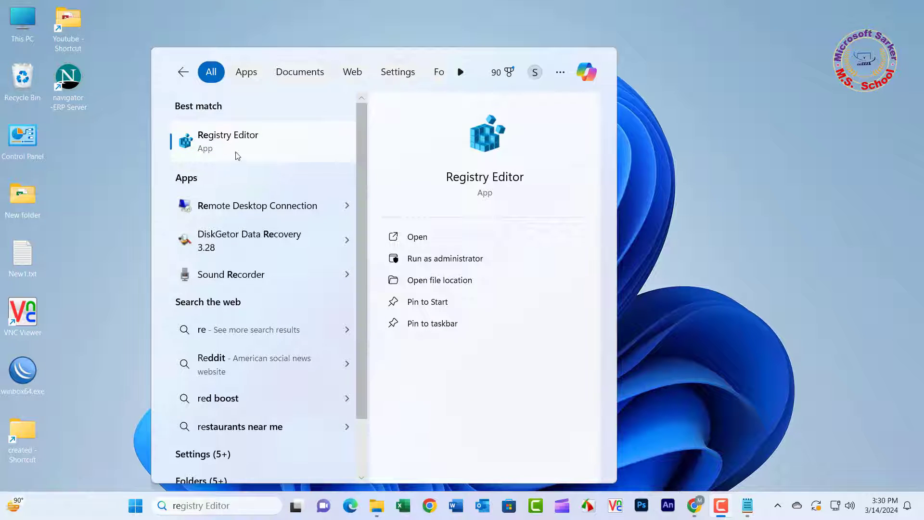
pyautogui.click(224, 143)
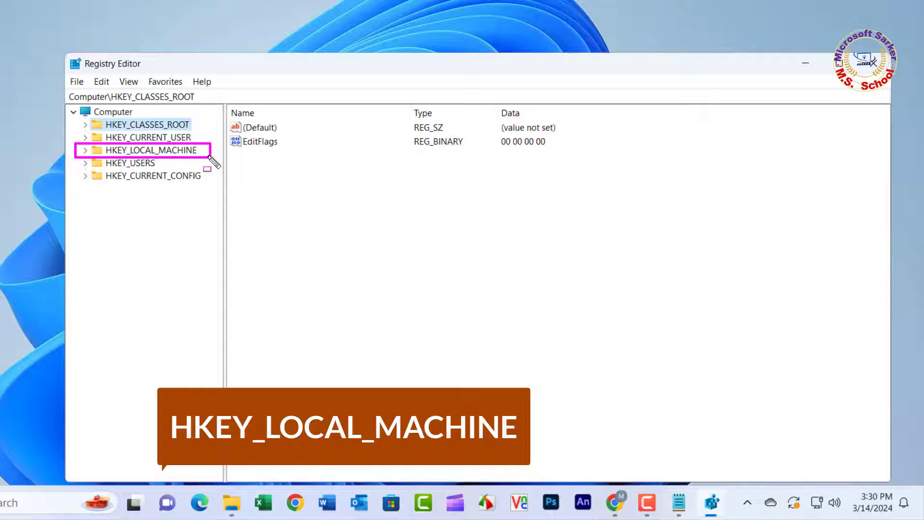
# Expand HKEY_LOCAL_MACHINE > SOFTWARE and scroll down to the Policies key
pyautogui.click(85, 150)
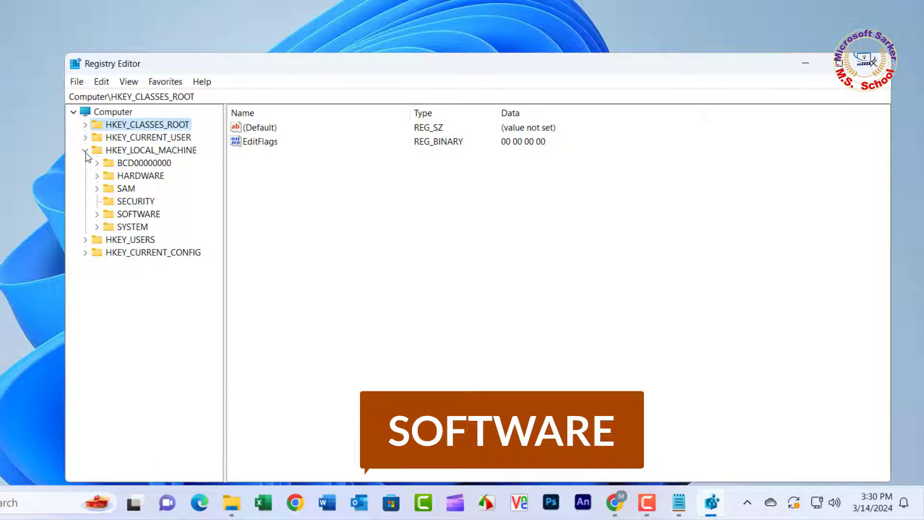
pyautogui.moveTo(91, 207); pyautogui.dragTo(166, 220)
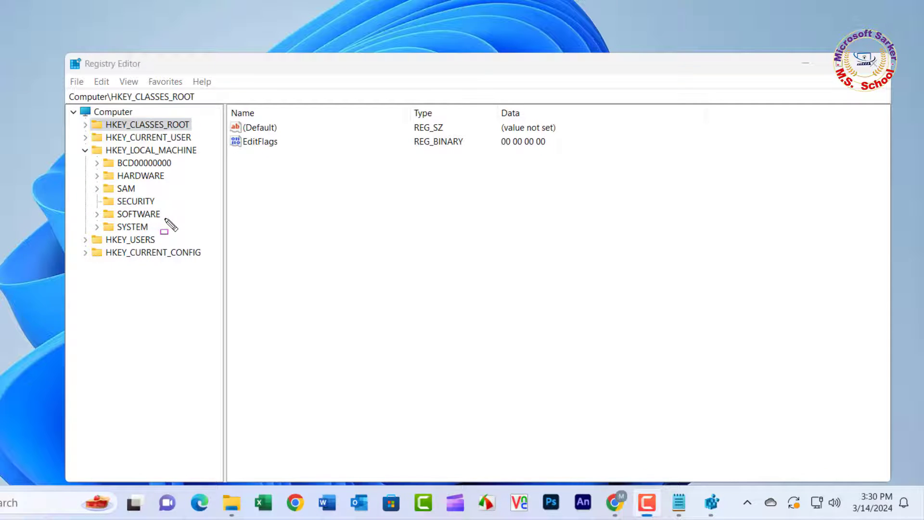
pyautogui.click(98, 214)
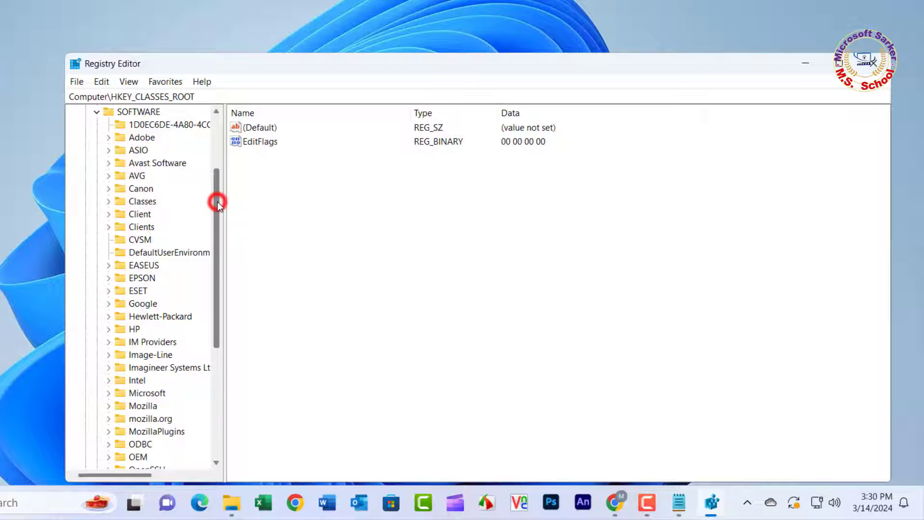
pyautogui.moveTo(218, 202); pyautogui.dragTo(219, 263)
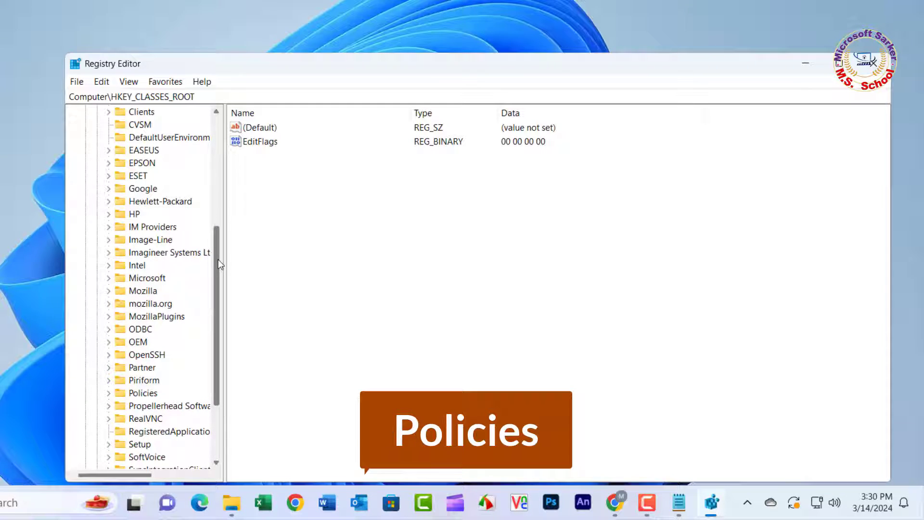
pyautogui.moveTo(98, 378); pyautogui.dragTo(181, 400)
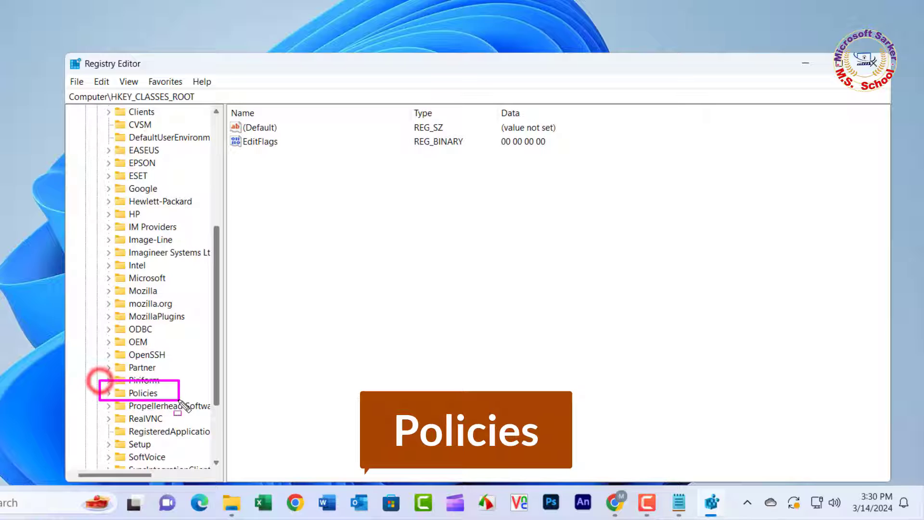
# Expand Policies > Microsoft > Windows in the registry tree to expose BITS, CurrentVersion and WindowsUpdate
pyautogui.click(109, 393)
pyautogui.moveTo(215, 332); pyautogui.dragTo(216, 368)
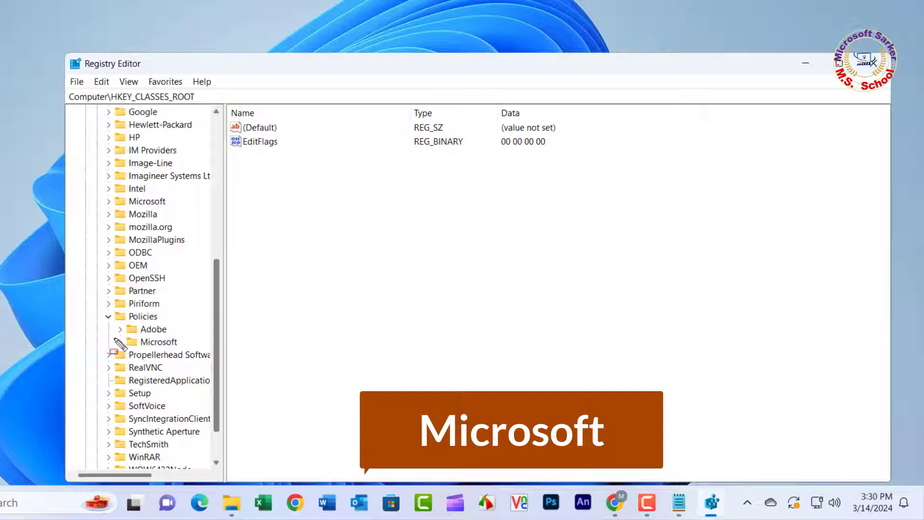
pyautogui.moveTo(113, 334); pyautogui.dragTo(189, 352)
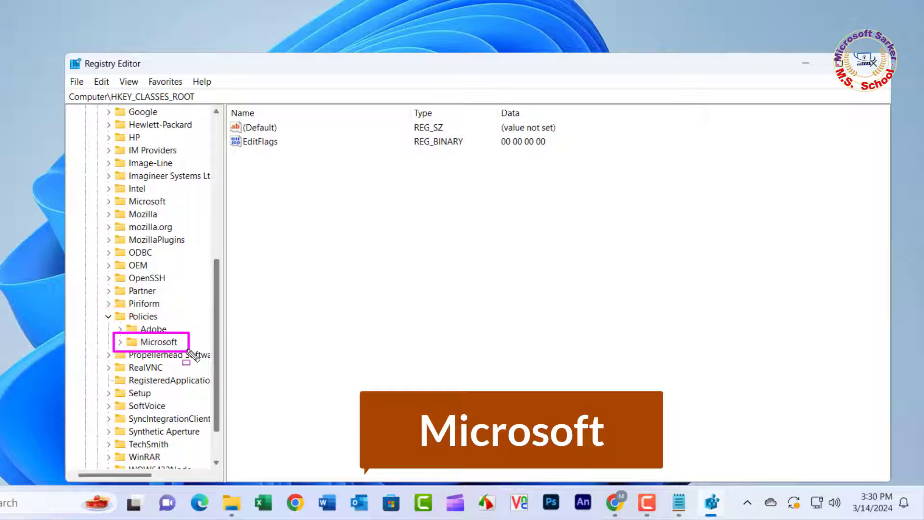
pyautogui.press('Escape')
pyautogui.click(120, 342)
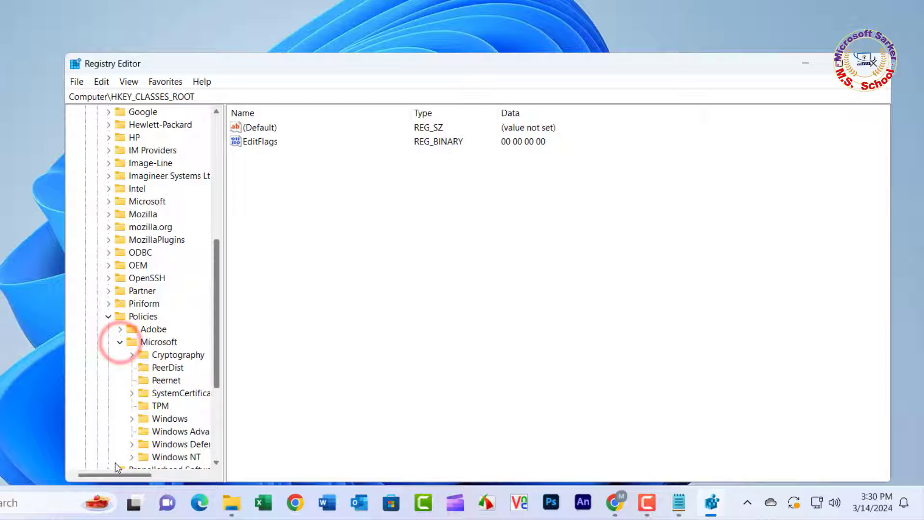
pyautogui.moveTo(118, 475); pyautogui.dragTo(129, 474)
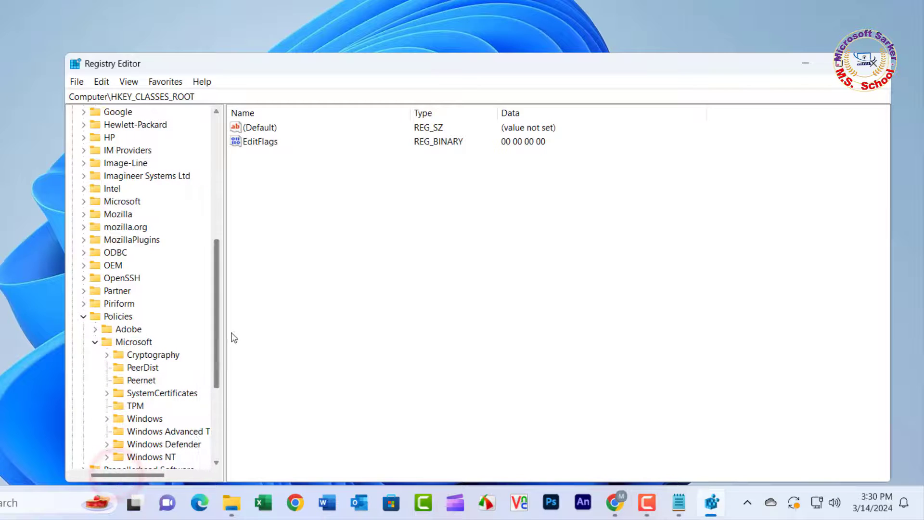
pyautogui.moveTo(216, 329); pyautogui.dragTo(216, 351)
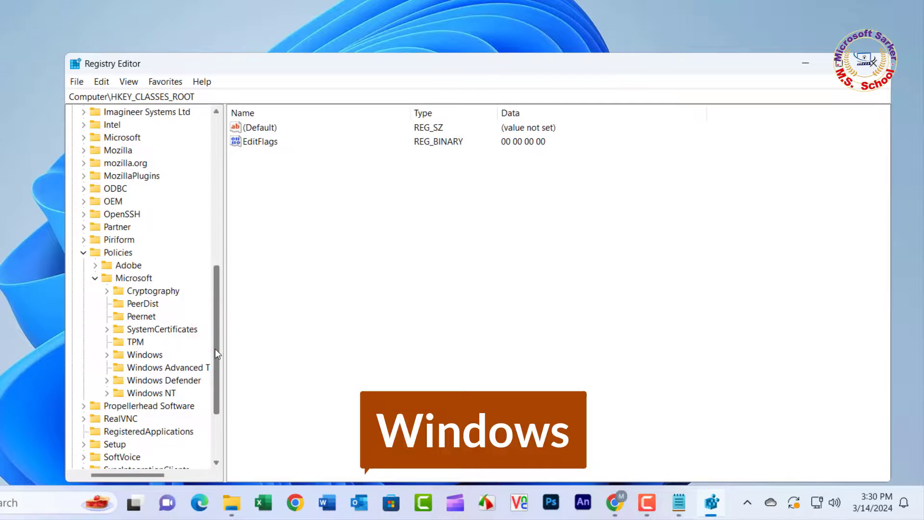
pyautogui.moveTo(91, 348); pyautogui.dragTo(192, 364)
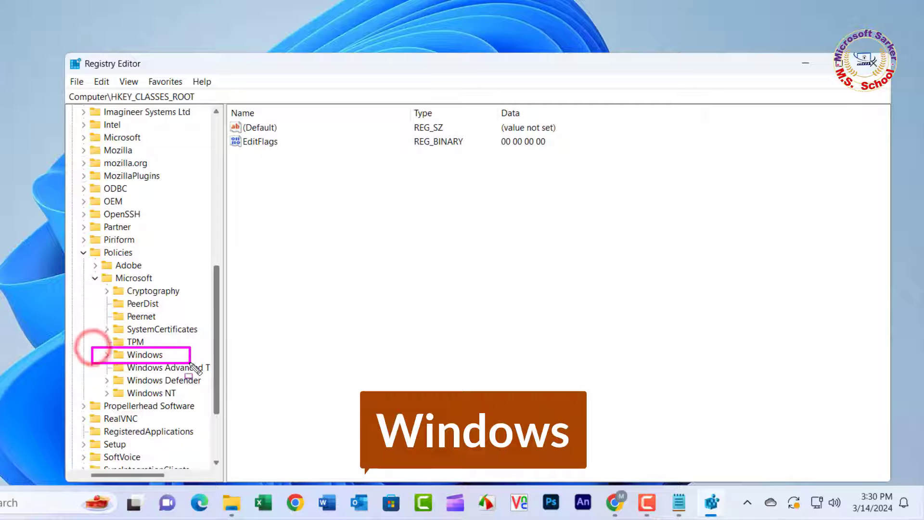
pyautogui.click(107, 355)
pyautogui.moveTo(213, 315); pyautogui.dragTo(215, 337)
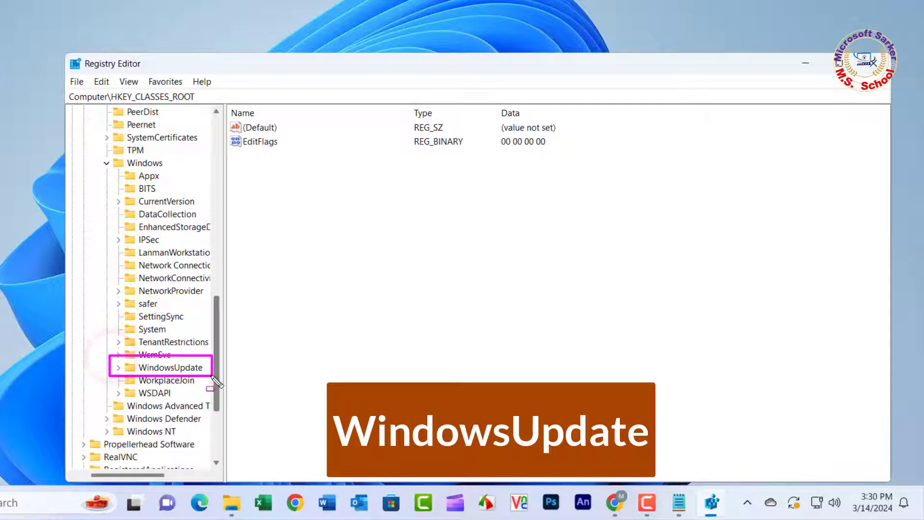
# Expand WindowsUpdate and select its AU subkey, showing NoAutoRebootWithLoggedOnUsers at 0
pyautogui.click(118, 367)
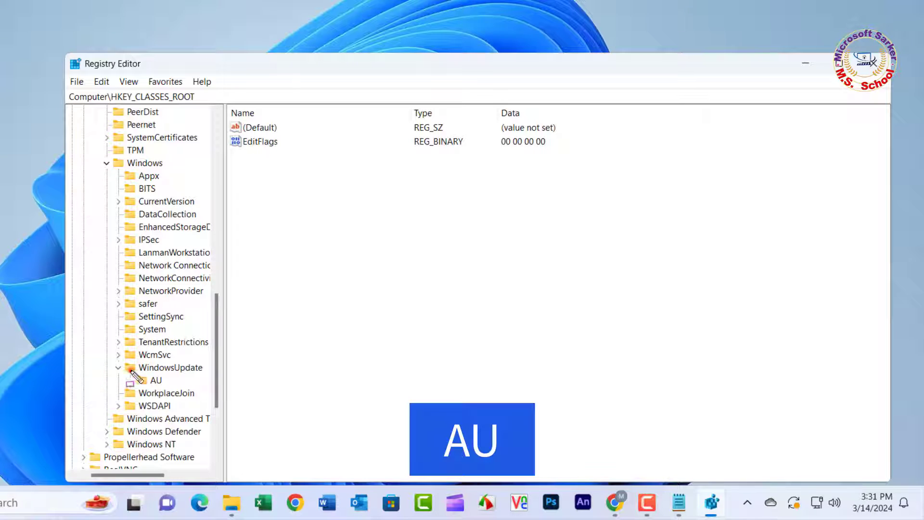
pyautogui.click(154, 380)
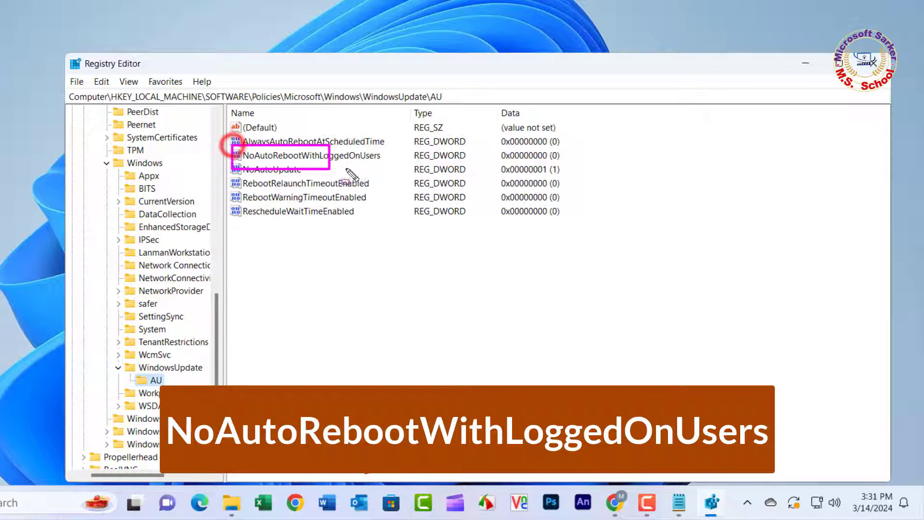
pyautogui.moveTo(351, 173); pyautogui.dragTo(392, 173)
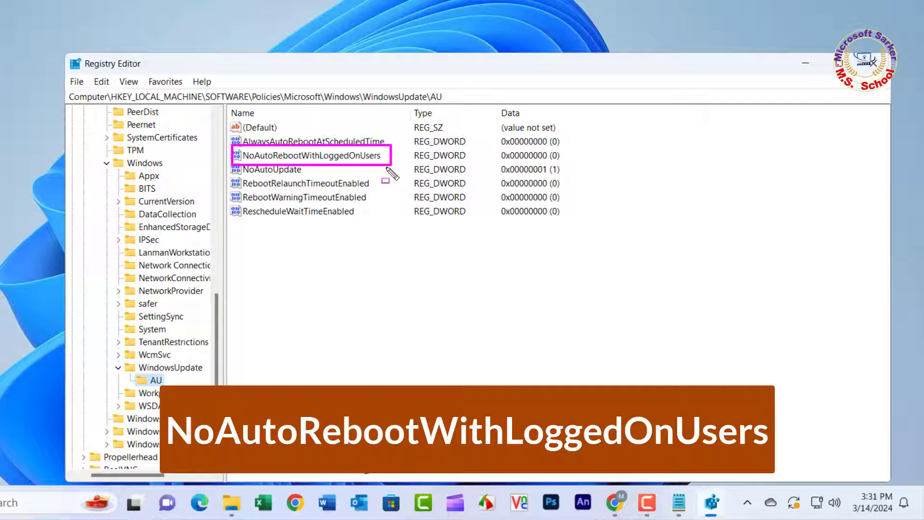
pyautogui.press('Escape')
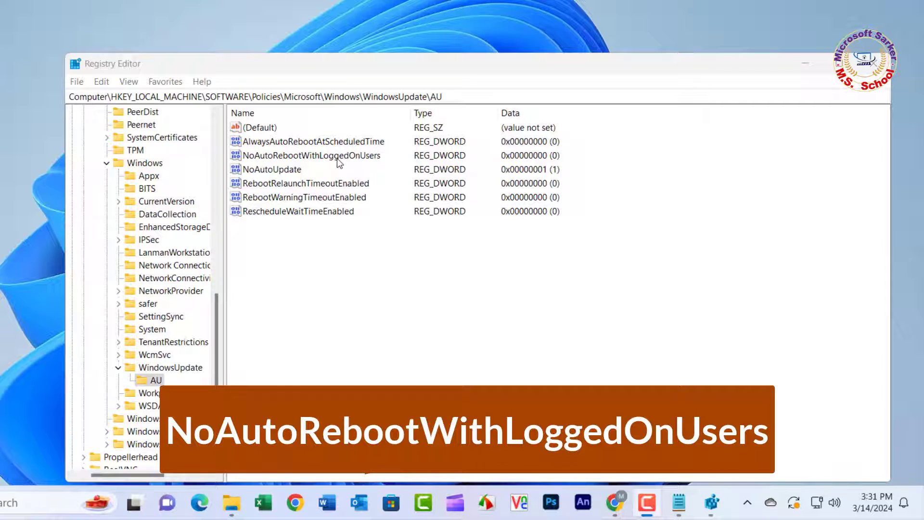
# Change NoAutoRebootWithLoggedOnUsers value data from 0 to 1
pyautogui.doubleClick(337, 158)
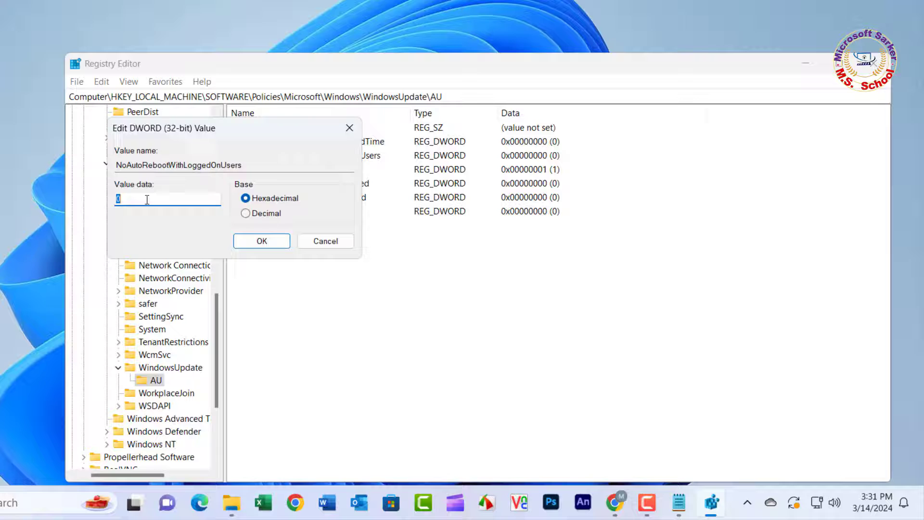
pyautogui.press('BackSpace')
pyautogui.write('1')
pyautogui.click(258, 243)
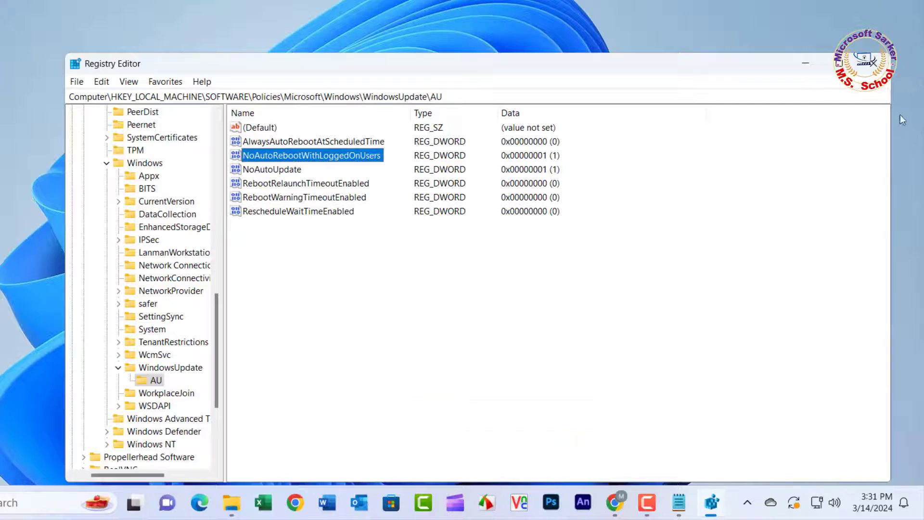
# Close Registry Editor and bring up the Windows search panel
pyautogui.click(878, 66)
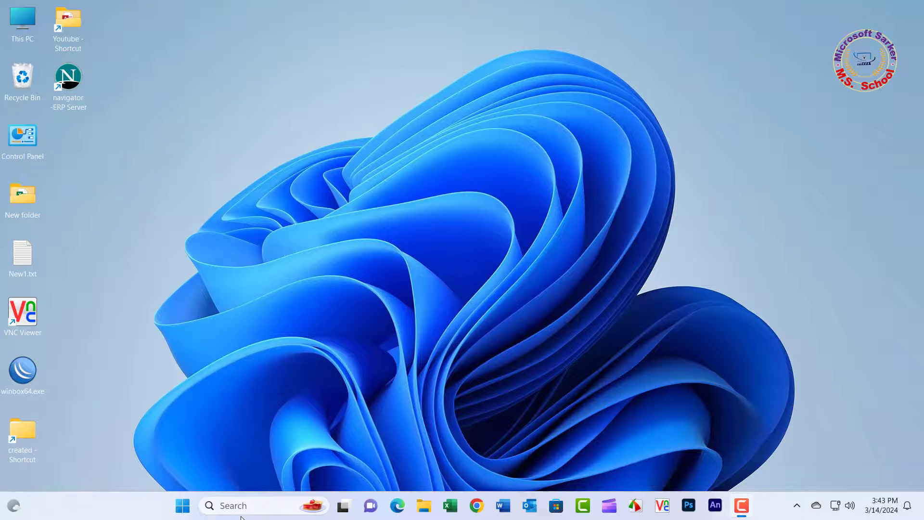
pyautogui.click(241, 504)
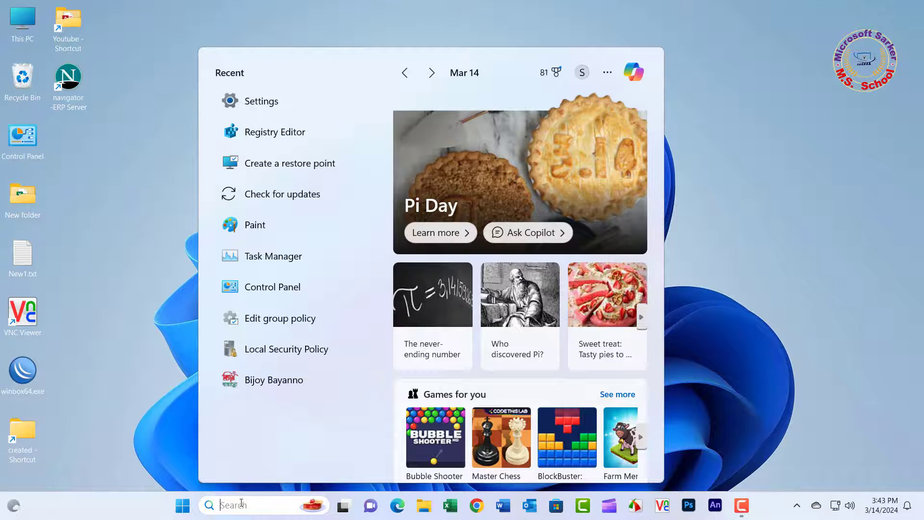
# Launch Settings from the recent apps and go to its Windows Update page
pyautogui.click(268, 101)
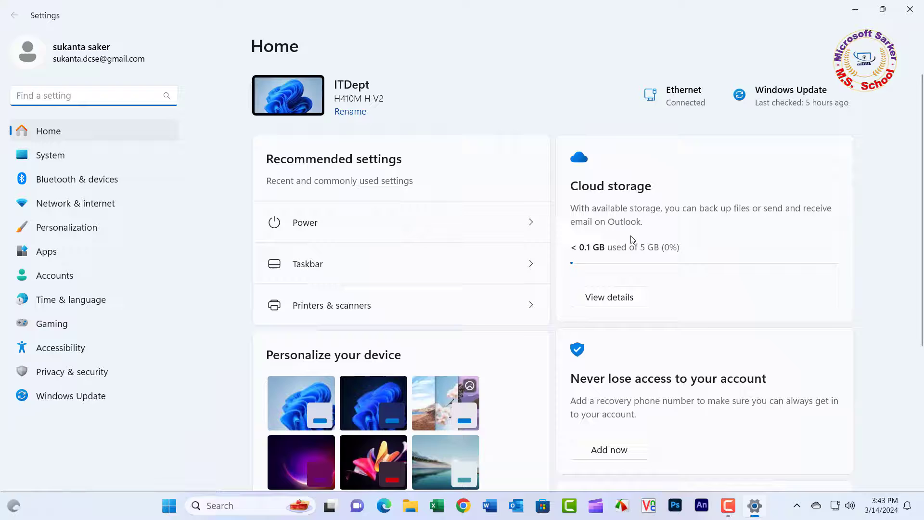
pyautogui.click(56, 399)
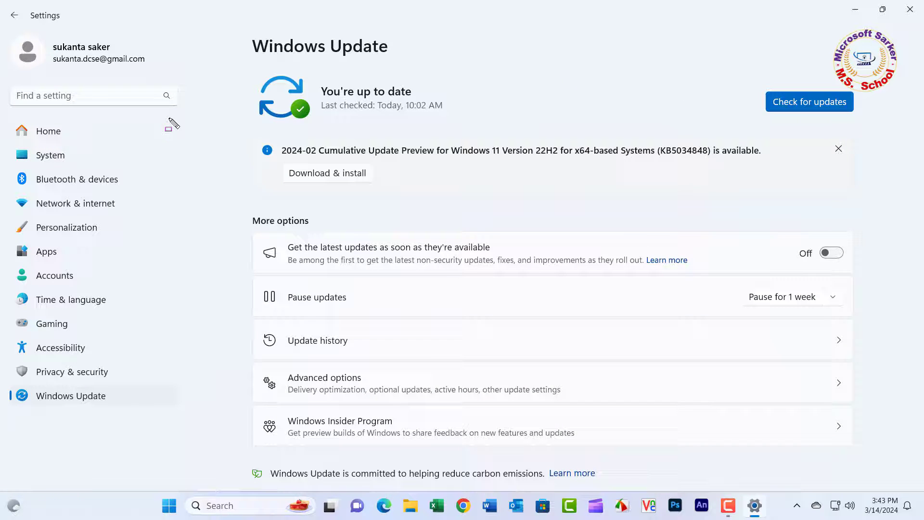
pyautogui.moveTo(251, 66)
pyautogui.mouseDown()
pyautogui.moveTo(745, 136)
pyautogui.moveTo(884, 134)
pyautogui.mouseUp()
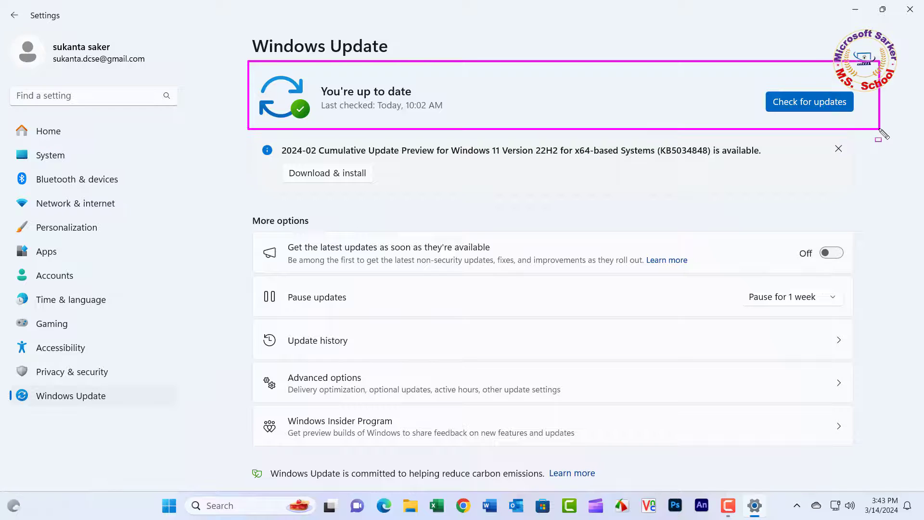